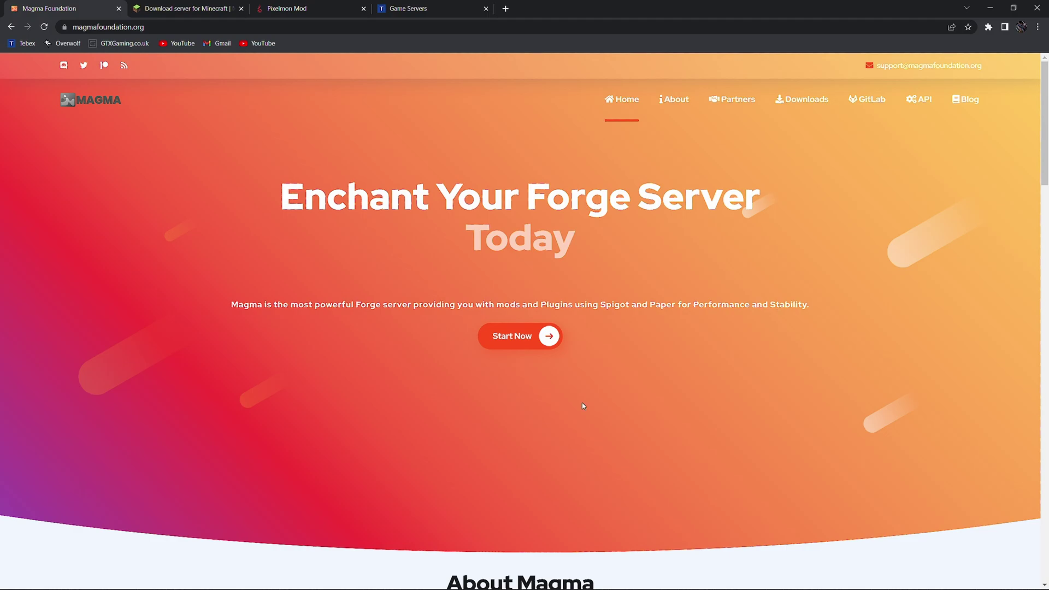
Download the newest Magma 1.16.5 server build from the Magma Foundation site.
click(787, 100)
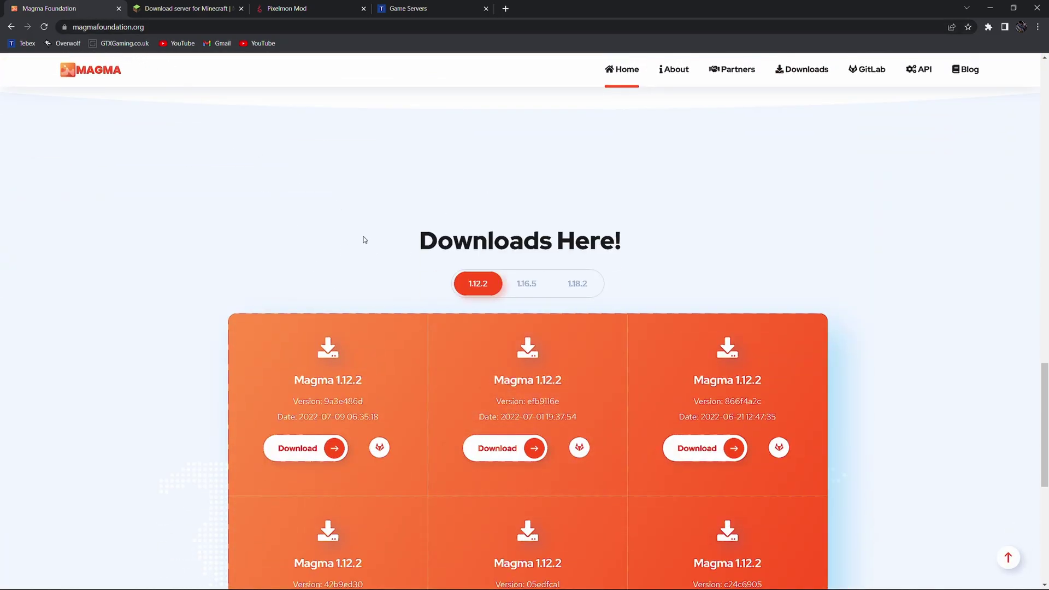
scroll(358, 239, down, 1)
click(526, 240)
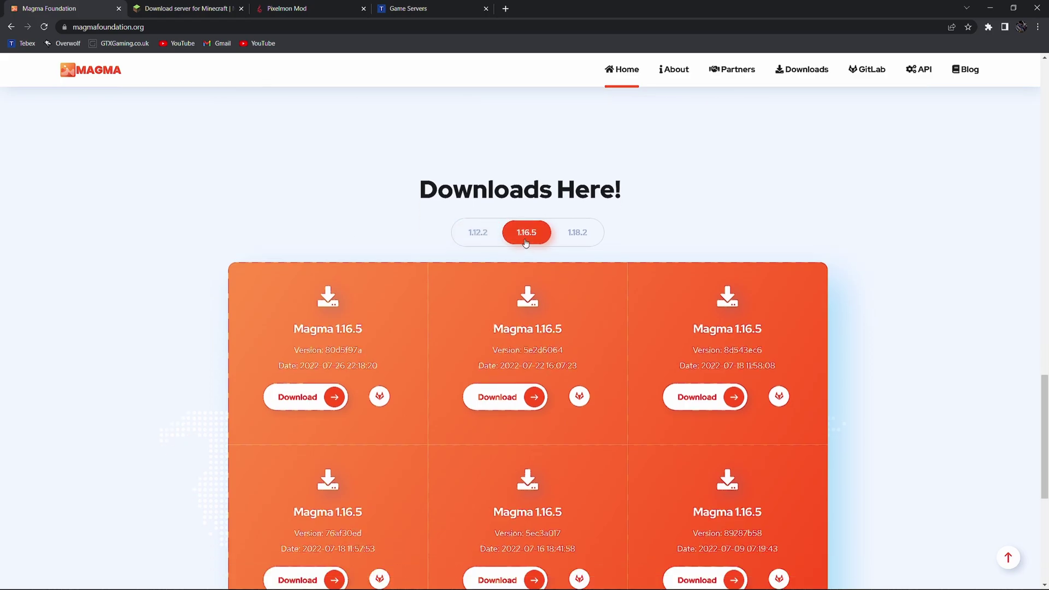
click(306, 9)
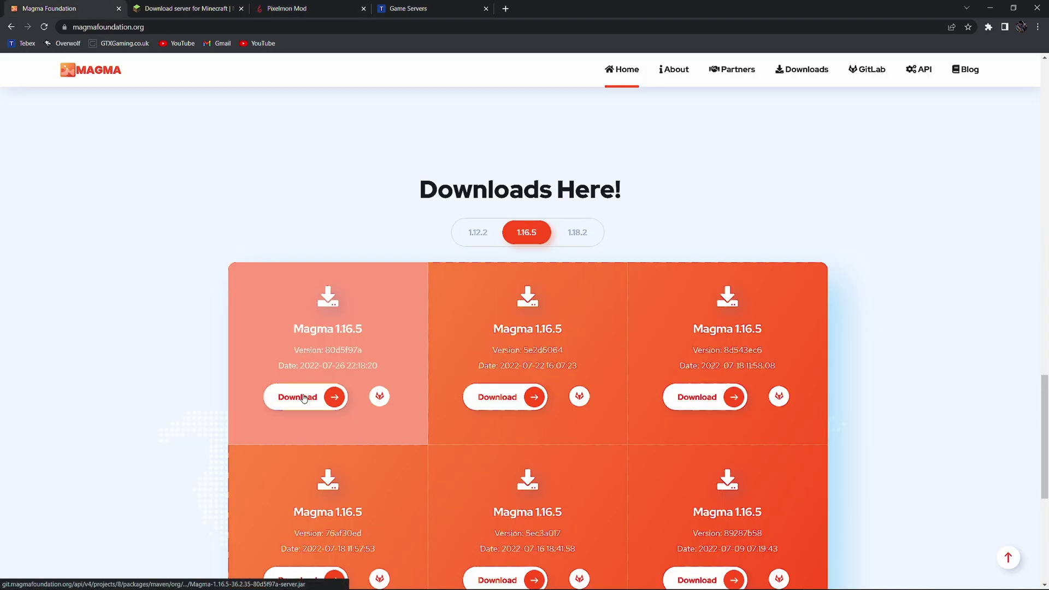
click(342, 324)
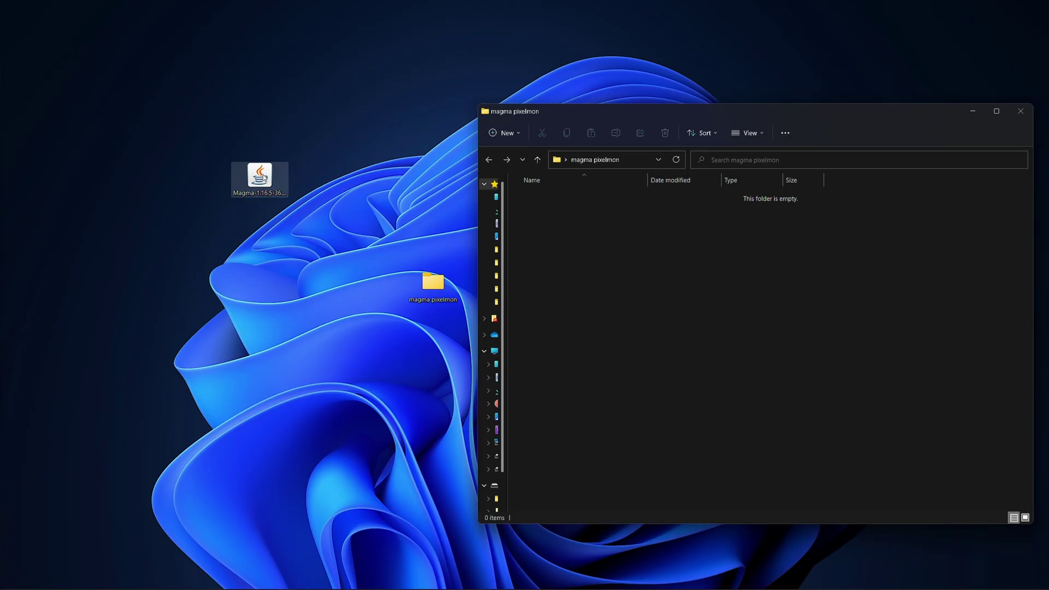
Move the downloaded Magma jar into the magma pixelmon folder and create a new text document there.
drag(260, 176, 604, 292)
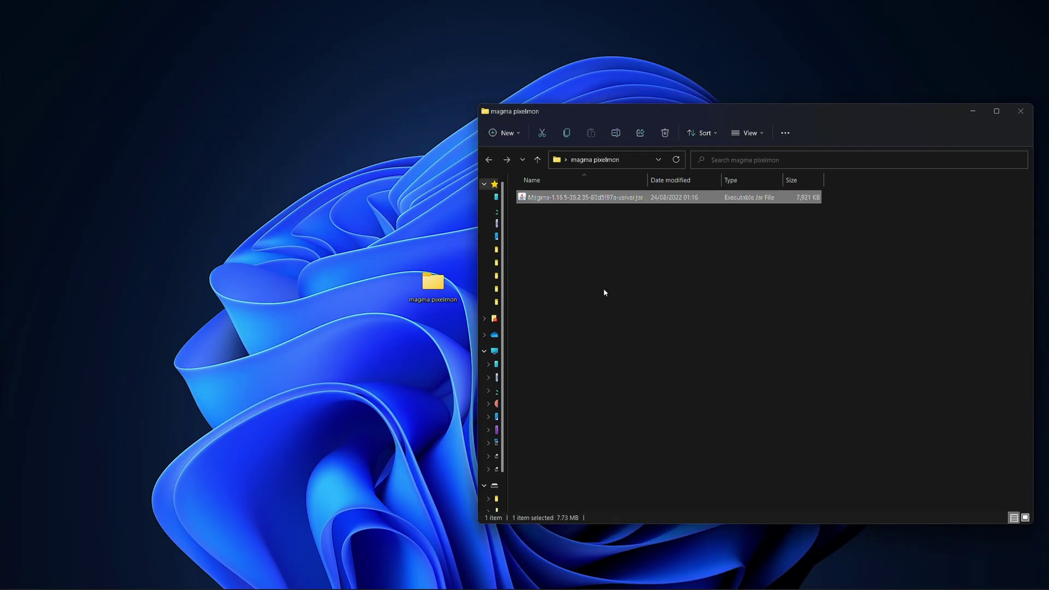
right_click(558, 256)
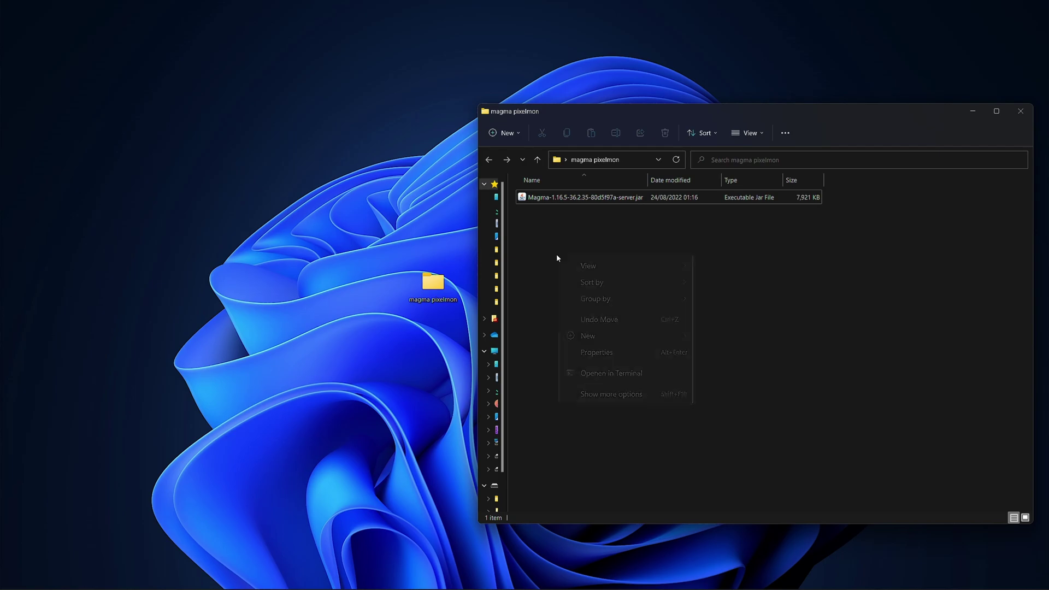
mouse_move(625, 335)
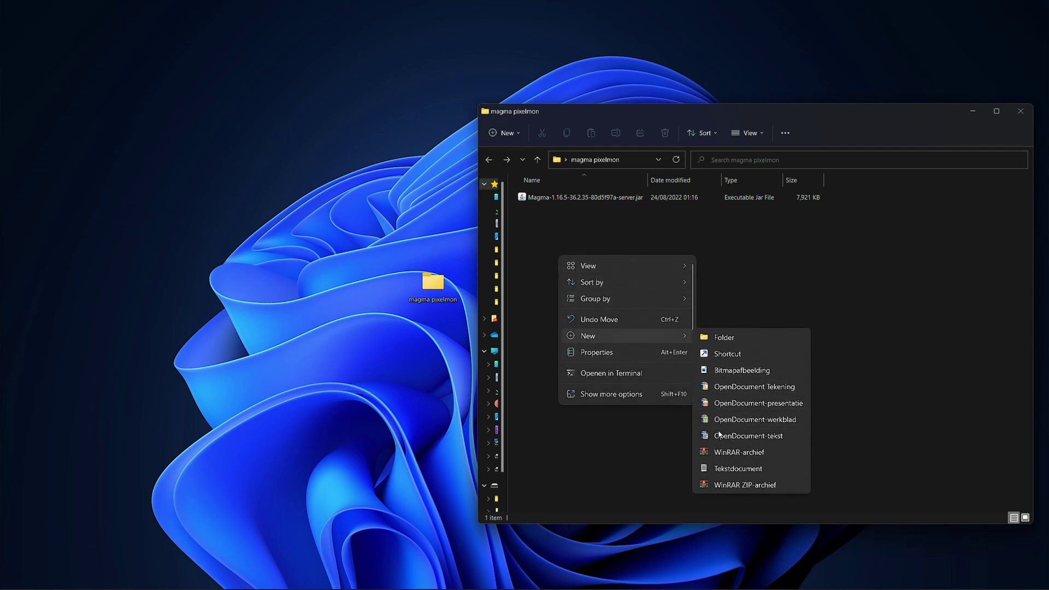
click(729, 469)
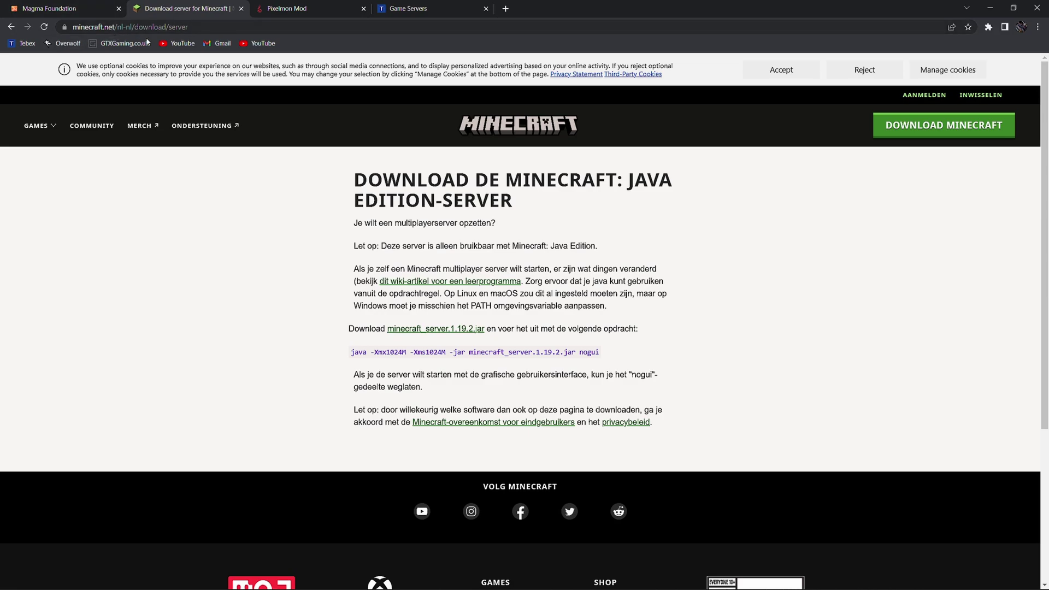
Copy the java launch command from the Minecraft server download page into the text document and set both memory values to 4096M.
drag(601, 354, 352, 354)
right_click(357, 354)
click(388, 370)
click(358, 354)
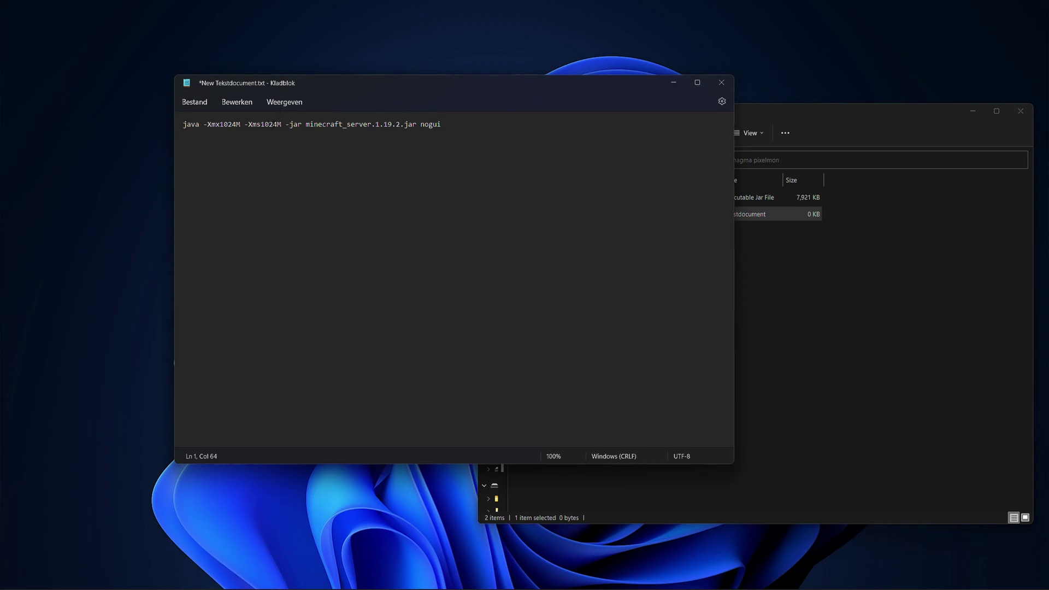
drag(278, 125, 221, 127)
text(4096M -Xms4096)
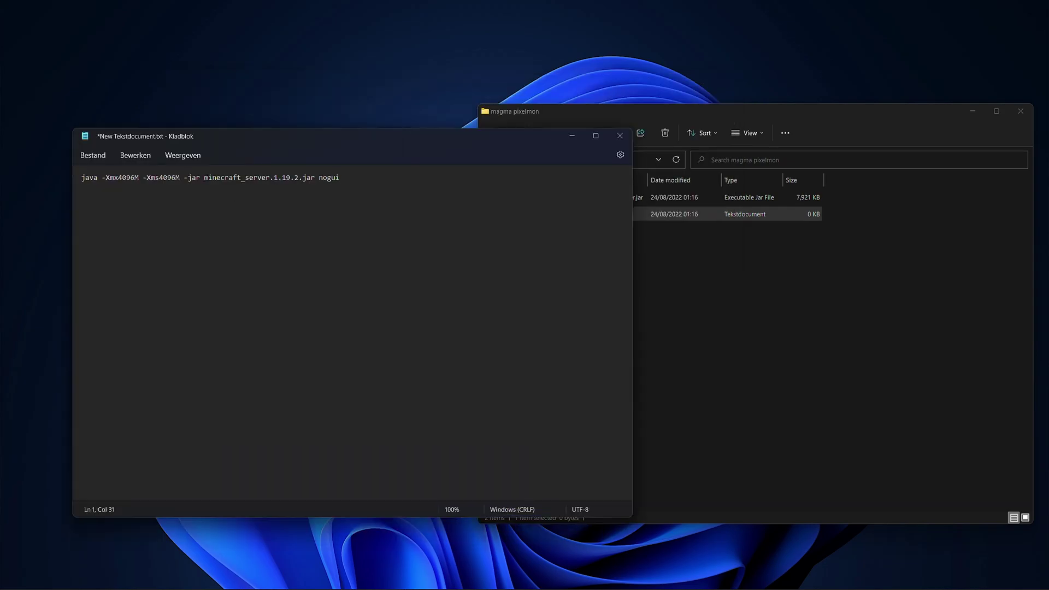
Replace minecraft_server.1.19.2.jar in the launch command with the Magma jar's full file name.
drag(204, 177, 314, 177)
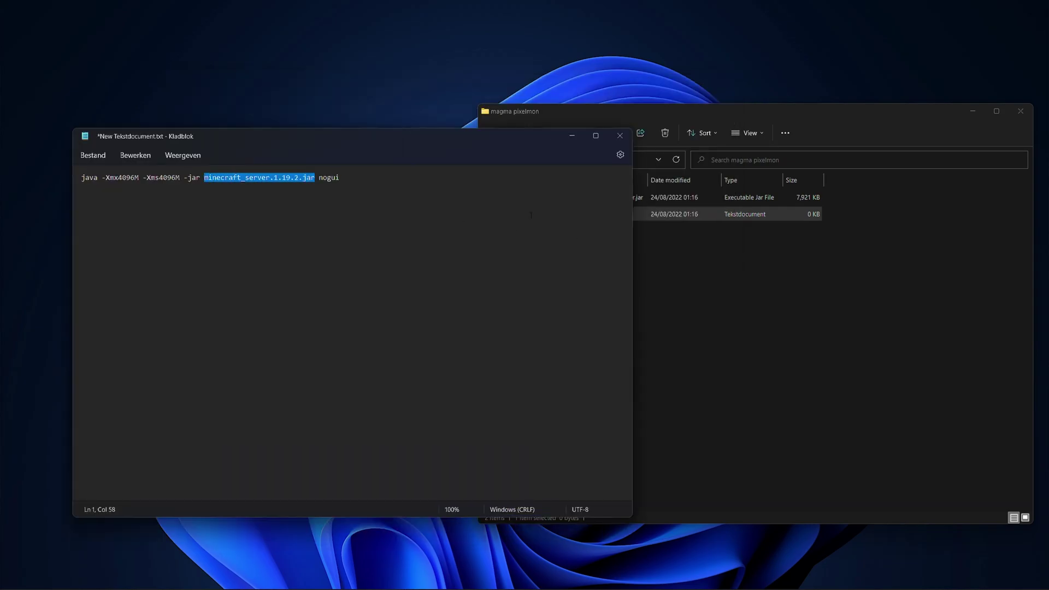
click(637, 214)
right_click(612, 197)
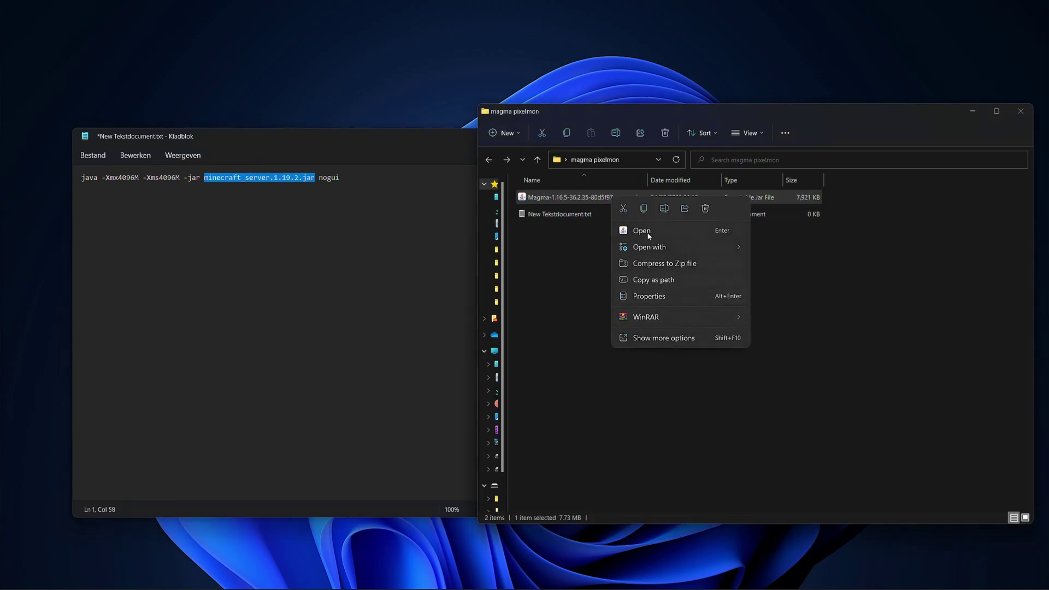
click(658, 209)
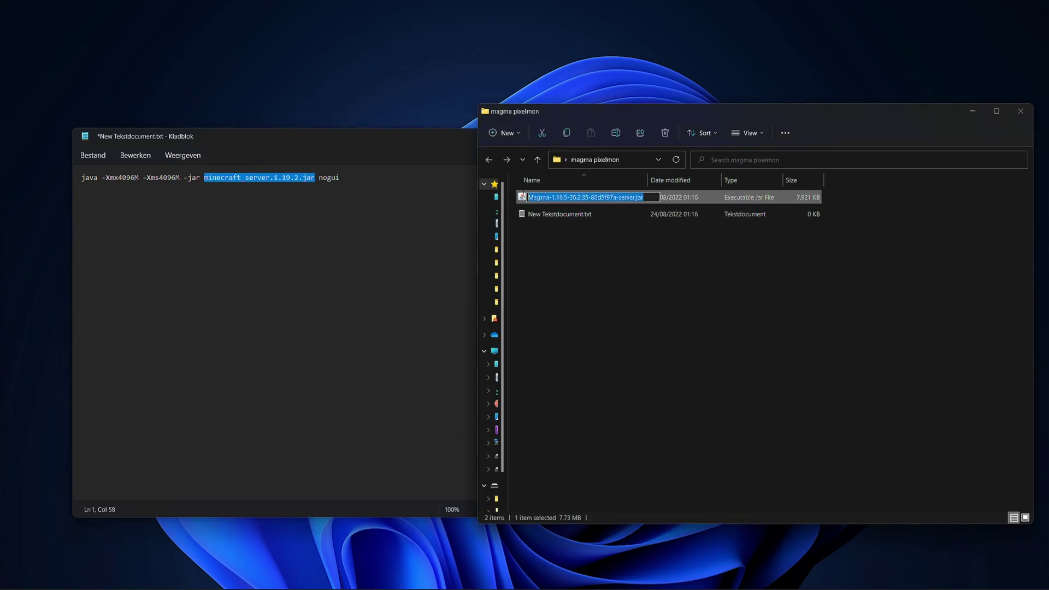
right_click(562, 198)
click(584, 230)
key(alt+Tab)
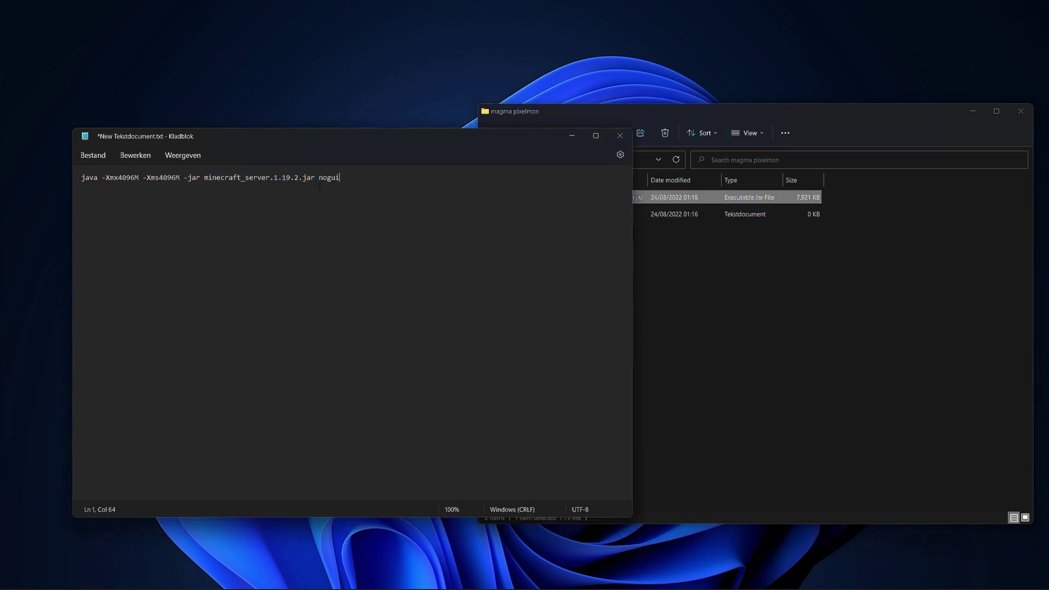
key(ctrl+v)
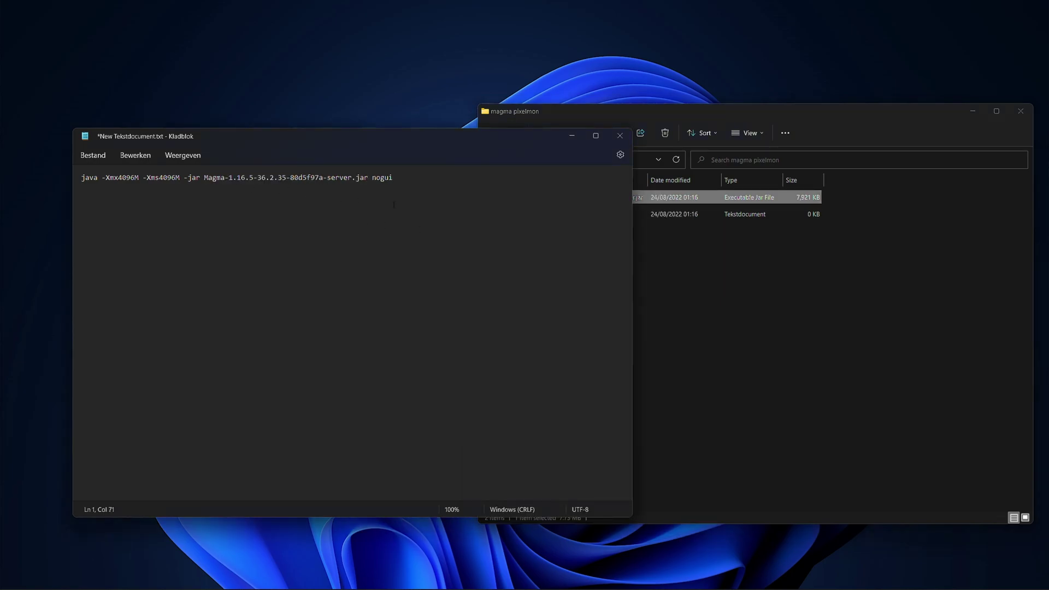
Save the launch command as start.bat with the all-files type in the magma pixelmon folder and close the editor.
click(93, 156)
click(124, 241)
click(217, 381)
click(217, 388)
triple_click(208, 366)
text(start.bat)
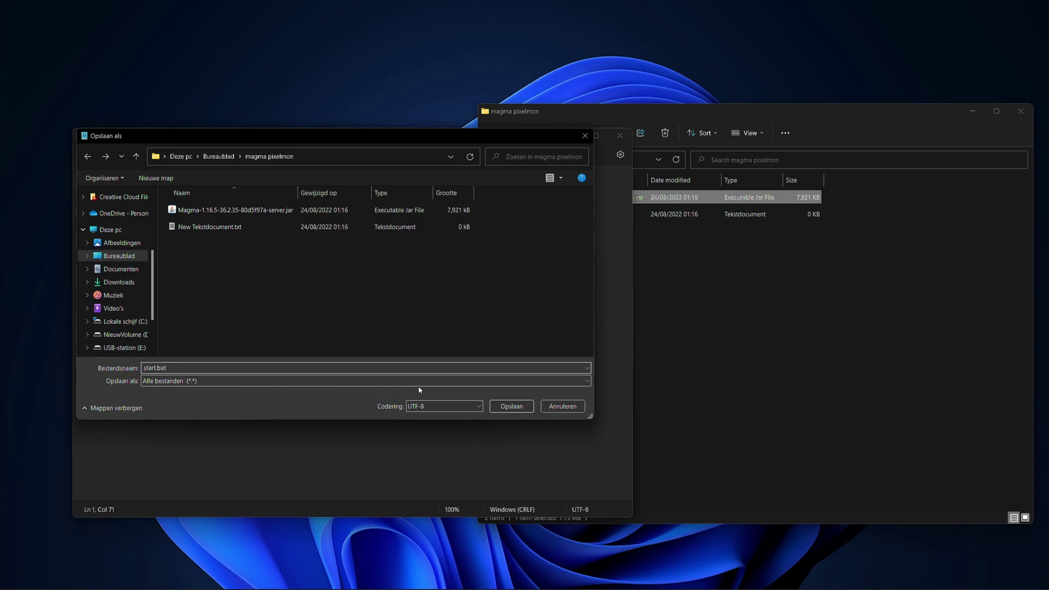
click(511, 406)
key(alt+F4)
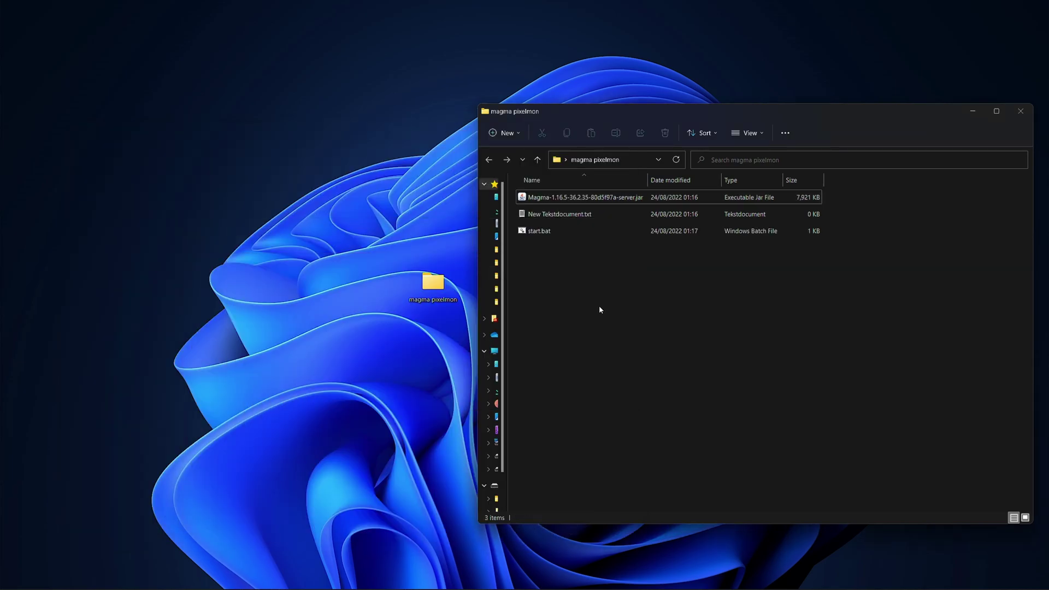
Run start.bat and accept the EULA to generate the server files, and close the server console once loading finishes.
double_click(539, 232)
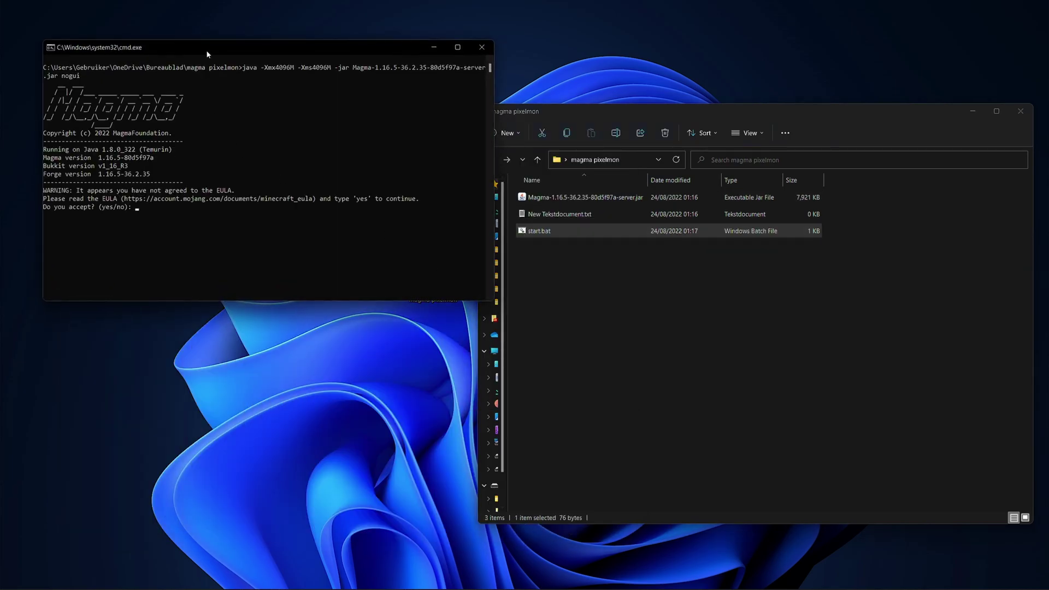
drag(207, 51, 278, 75)
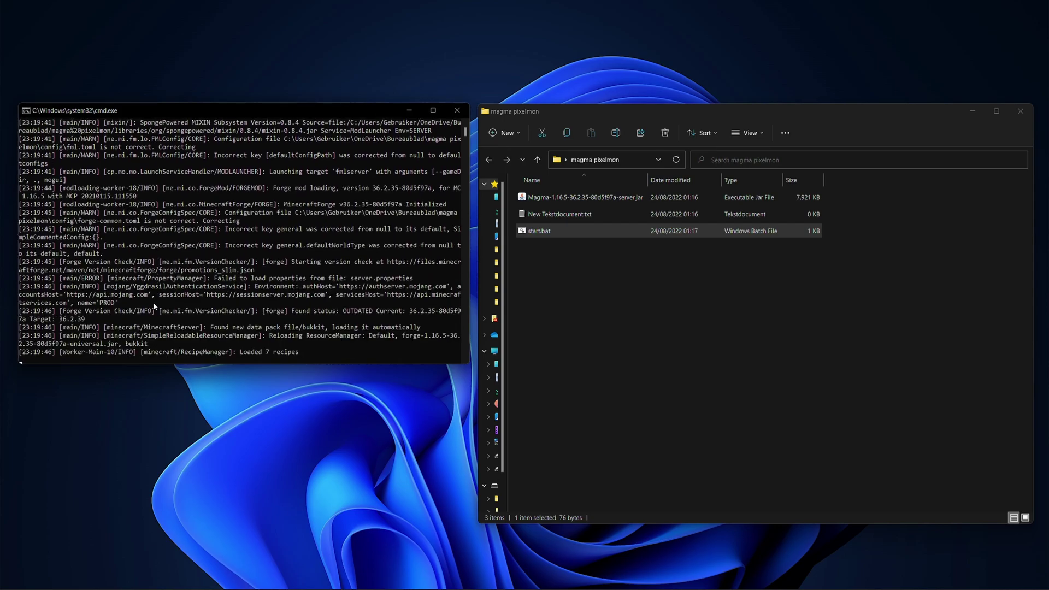
click(608, 323)
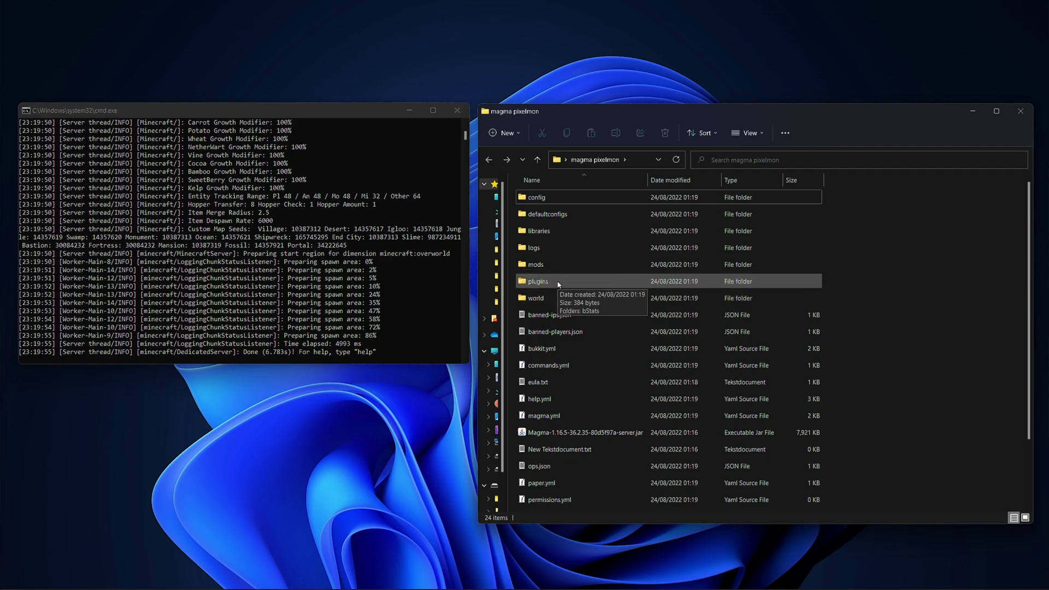
click(457, 110)
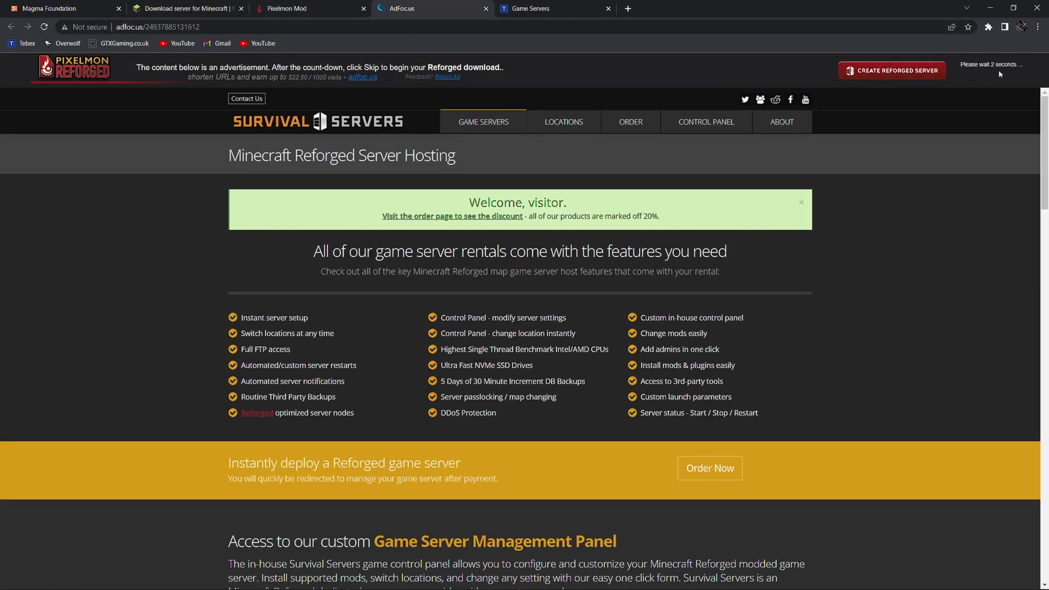
Download the Pixelmon 1.16.5 mod jar and the matching Forge 36.2.34 installer from the Pixelmon site.
click(986, 74)
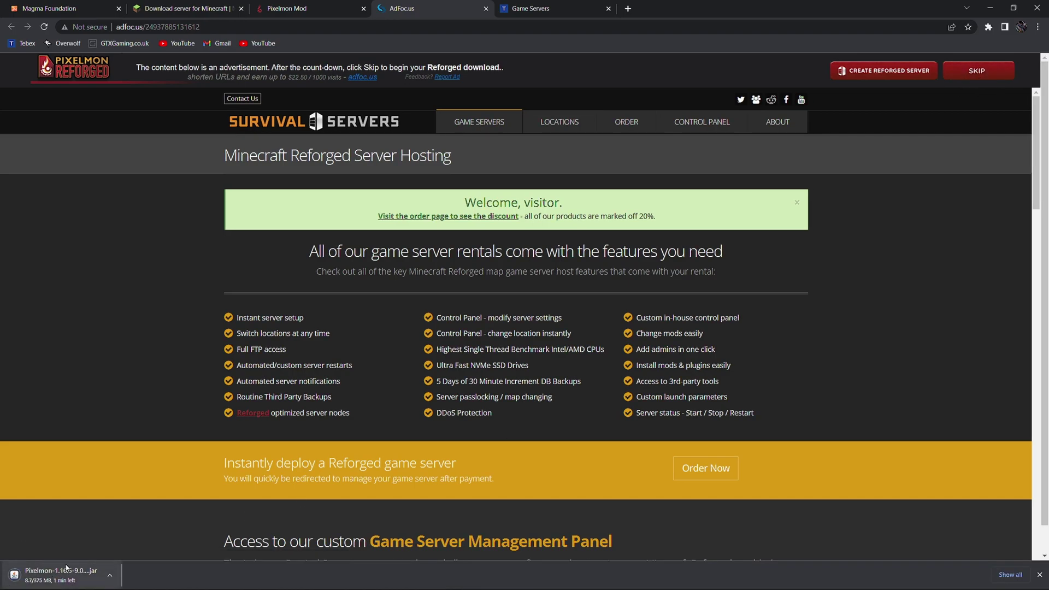
key(ctrl+shift+Tab)
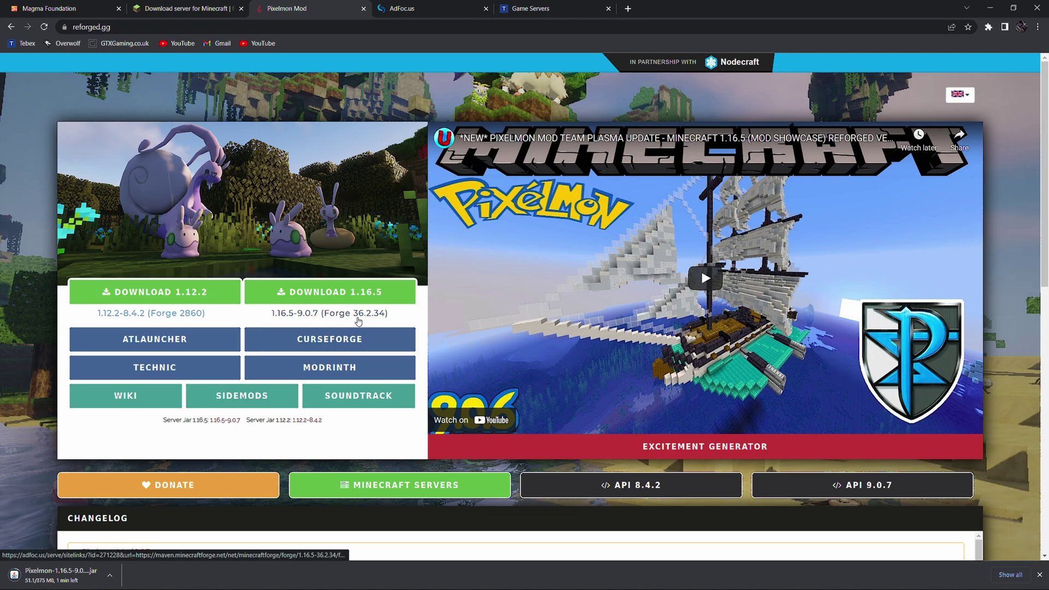
click(367, 323)
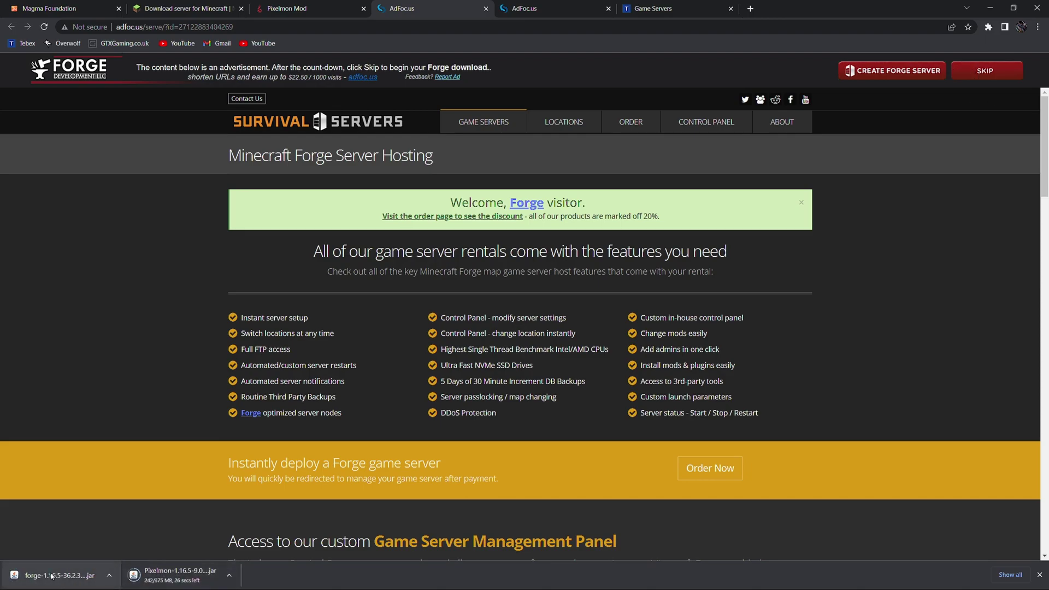
Run the Forge 1.16.5 installer and install the client into the .minecraft directory.
click(113, 587)
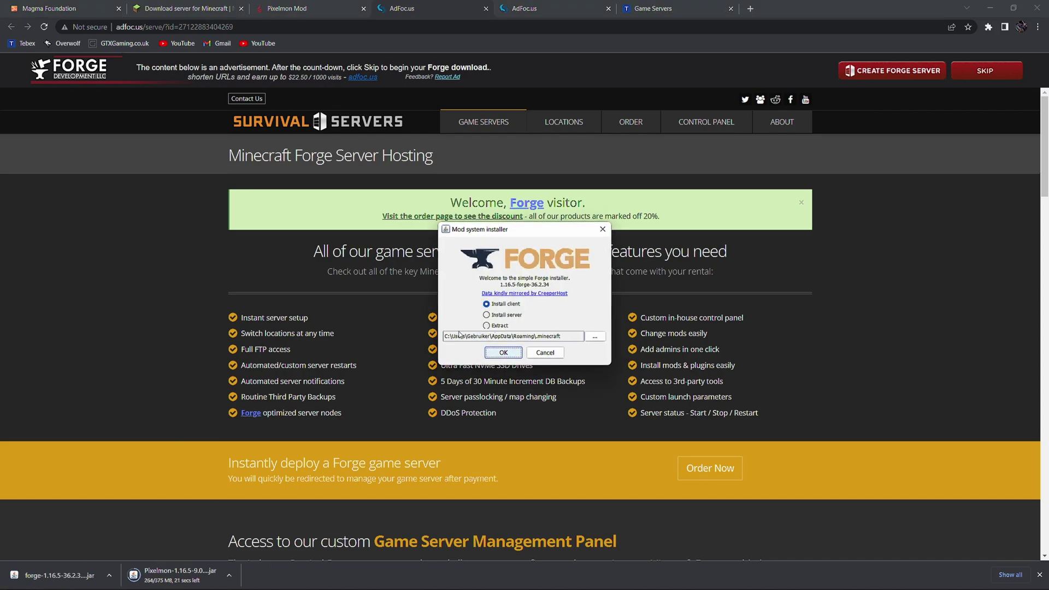
drag(573, 336, 447, 338)
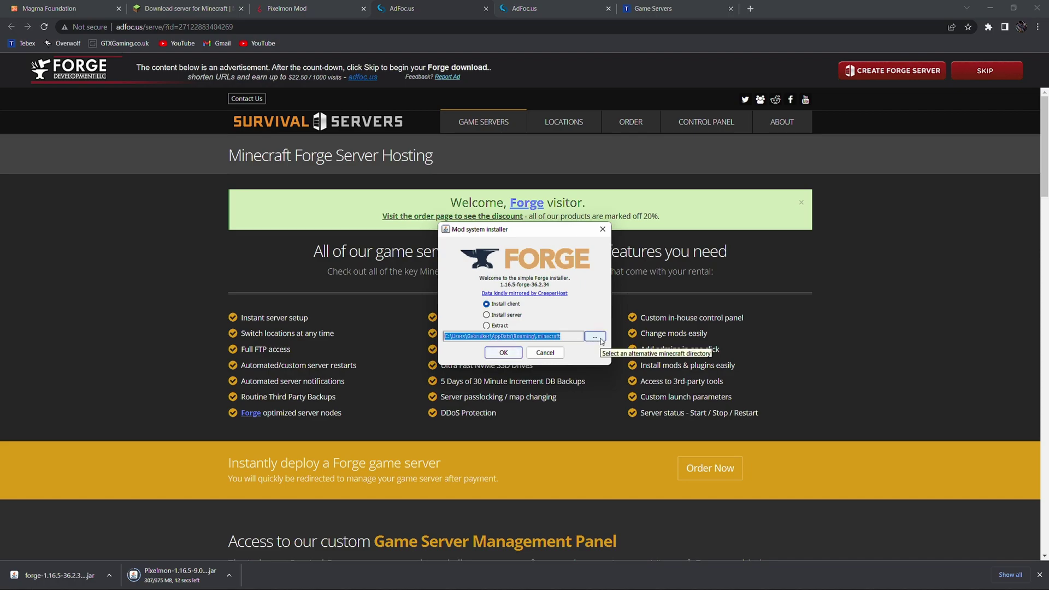
click(504, 353)
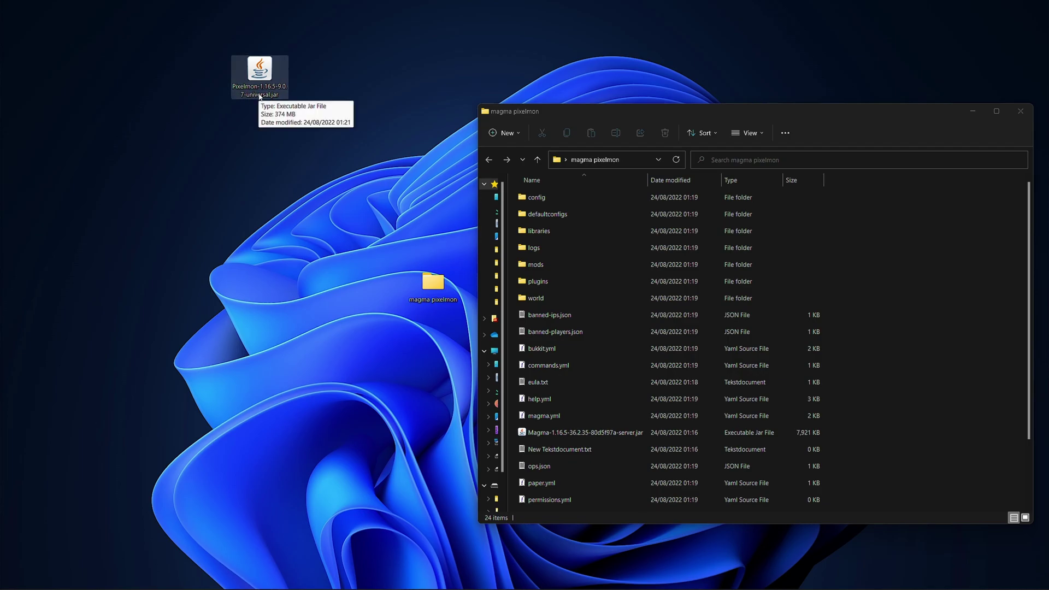
Copy the Pixelmon jar from the desktop into the server's mods folder.
right_click(260, 91)
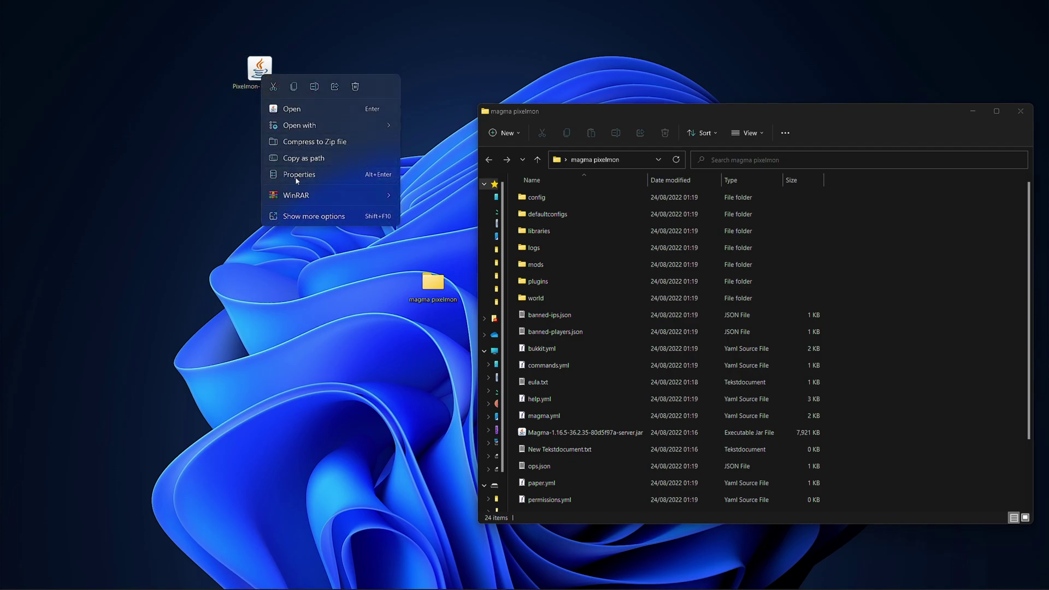
click(295, 87)
double_click(562, 259)
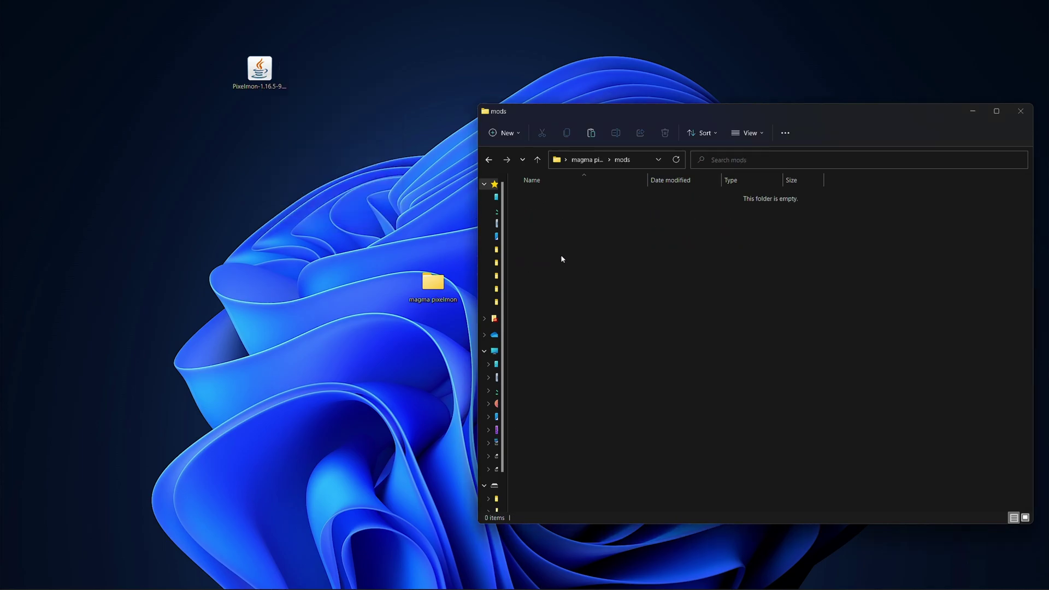
key(ctrl+v)
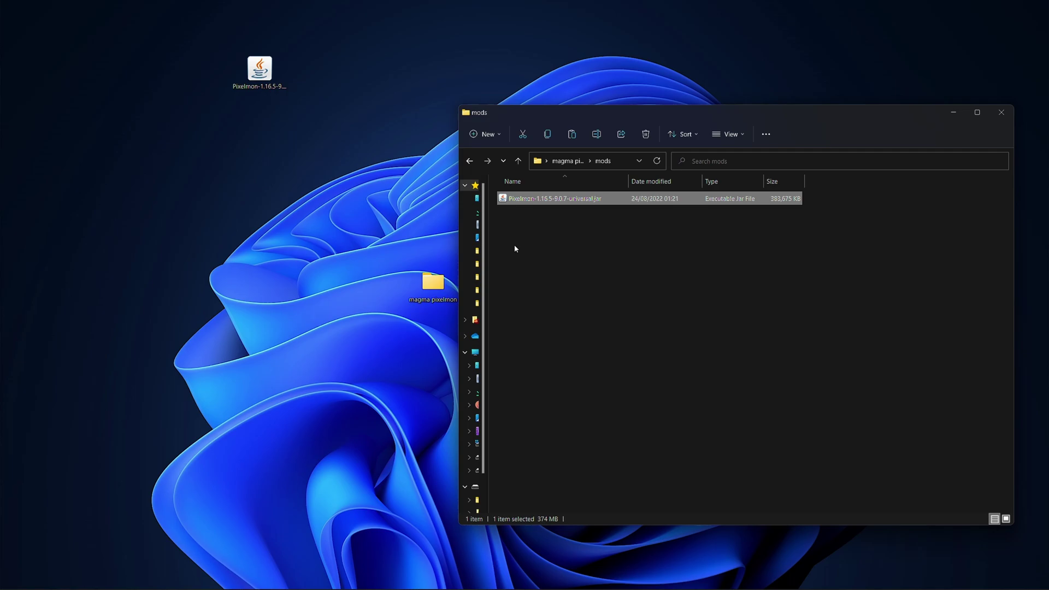
Start the server with the Pixelmon mod by running start.bat from the magma pixelmon folder.
key(BackSpace)
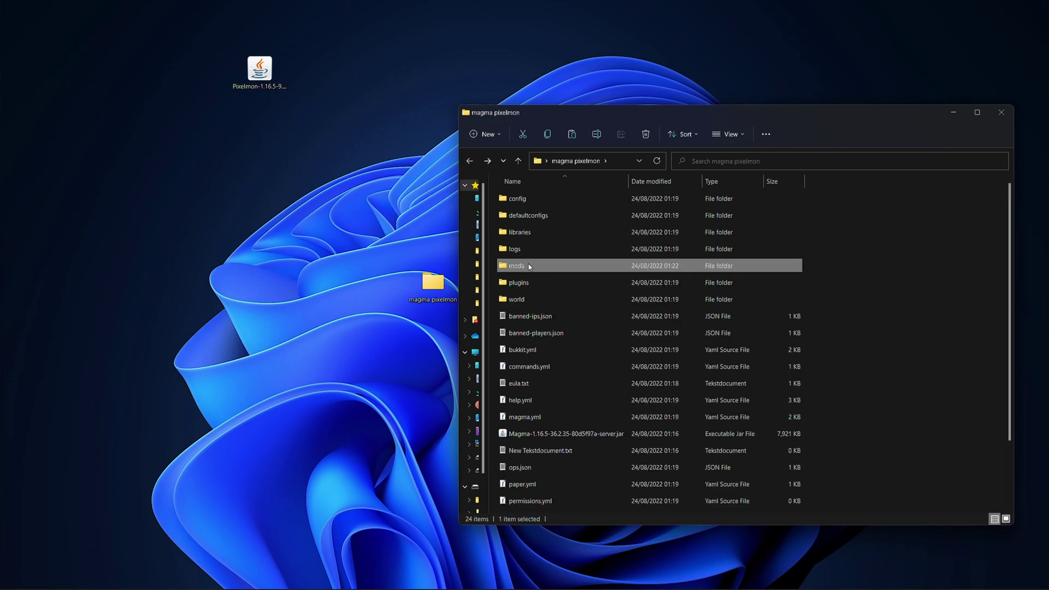
scroll(530, 423, down, 3)
double_click(519, 475)
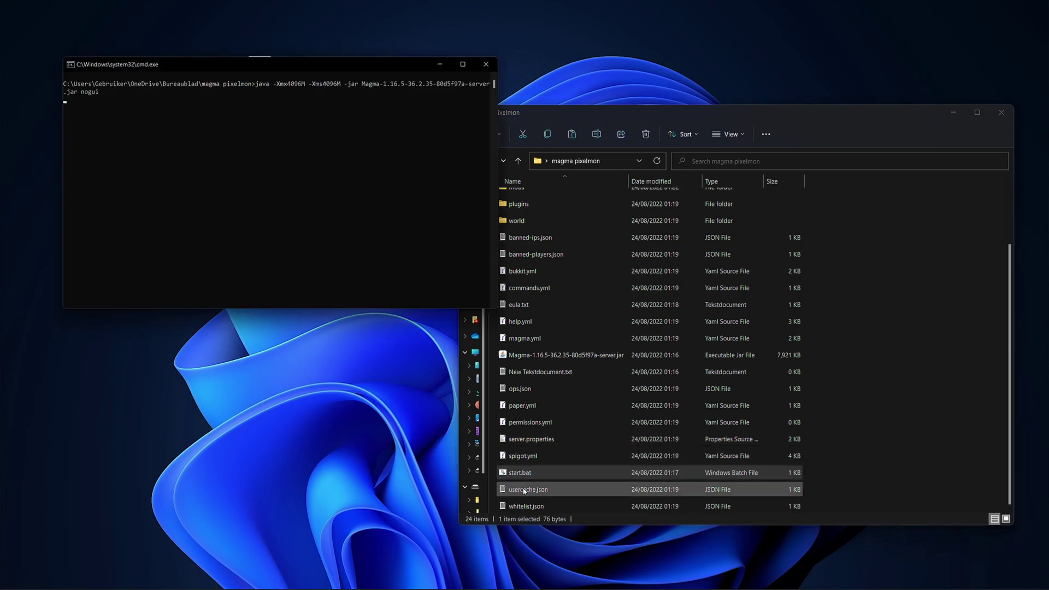
drag(179, 61, 176, 77)
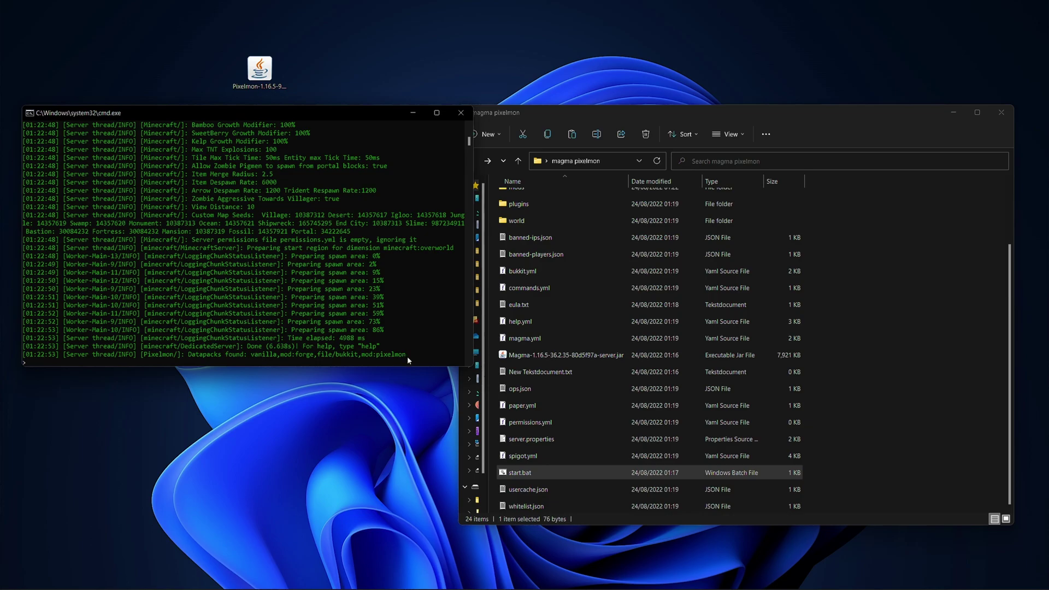
Open the client's mods folder inside .minecraft by way of the %appdata% Roaming directory.
click(259, 76)
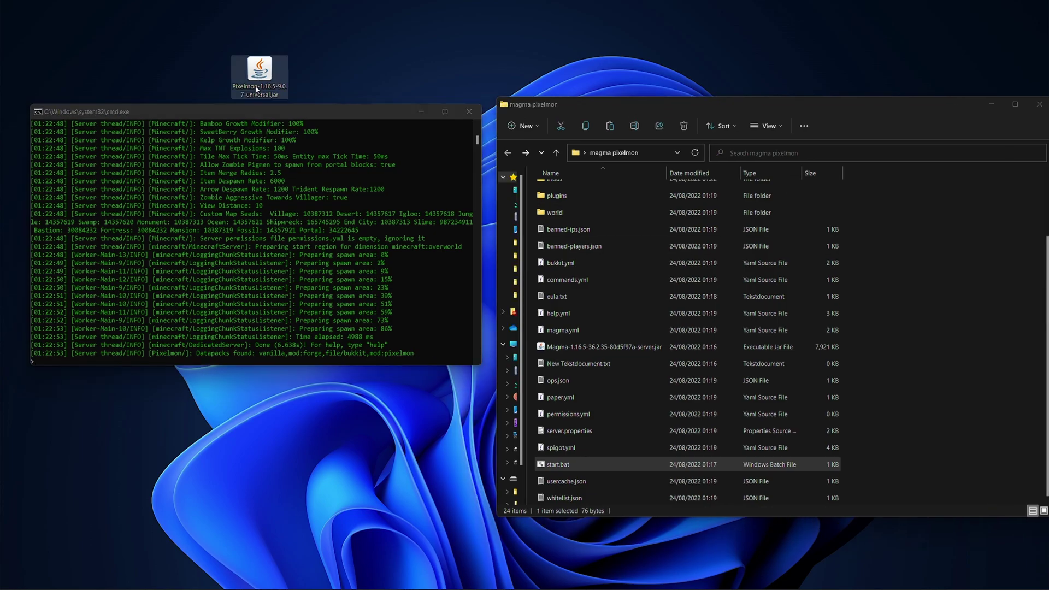
key(super+r)
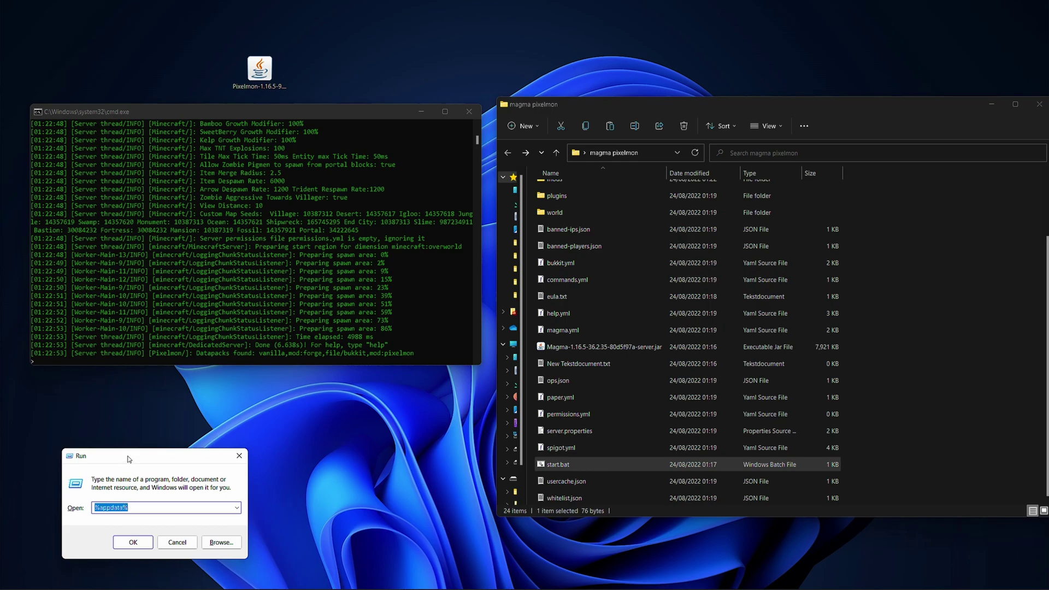
drag(161, 458, 276, 436)
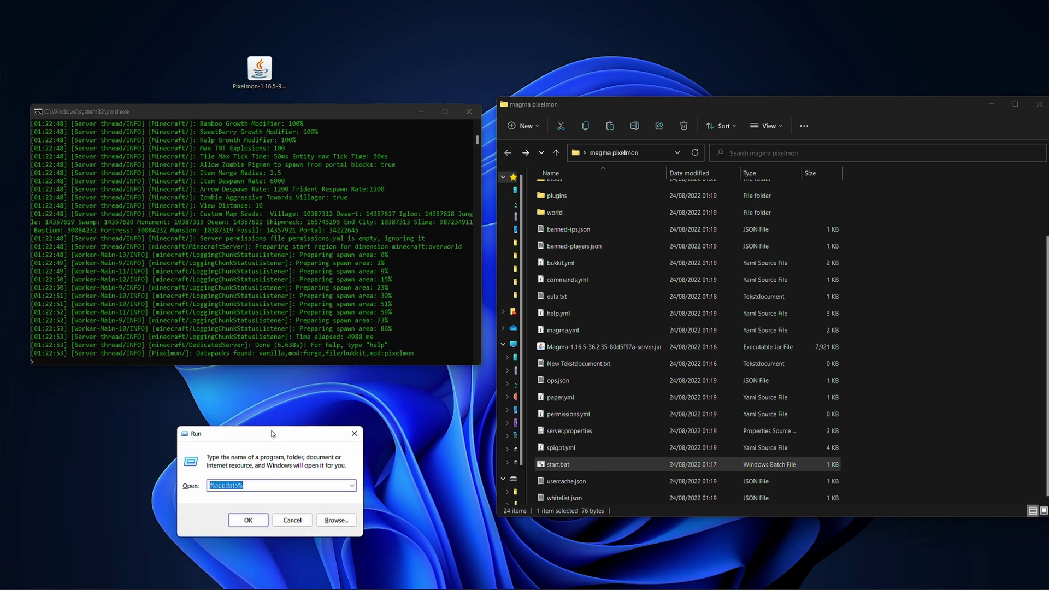
click(229, 486)
key(super+r)
click(247, 511)
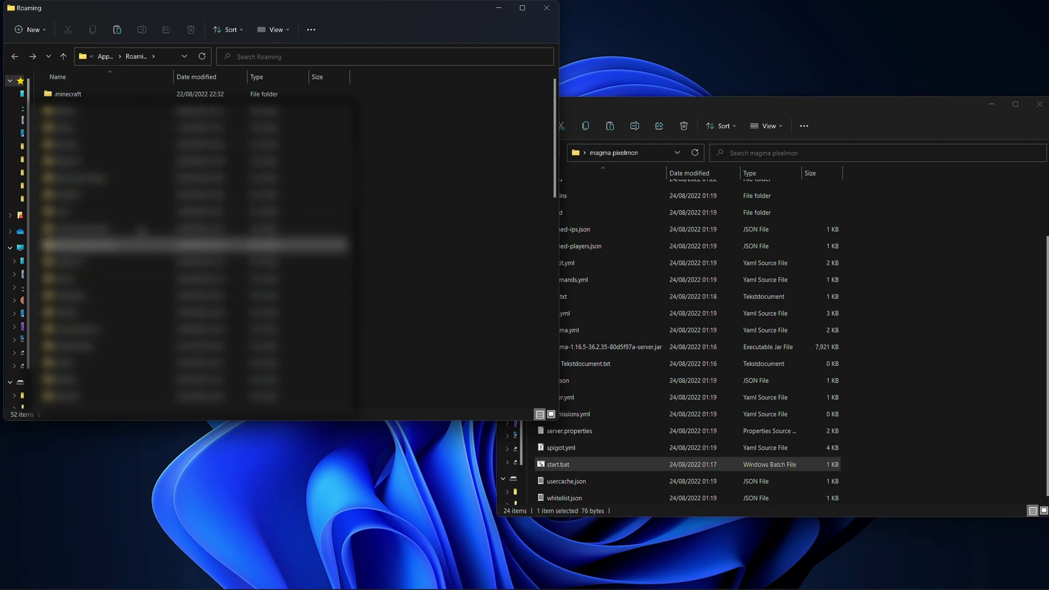
double_click(109, 94)
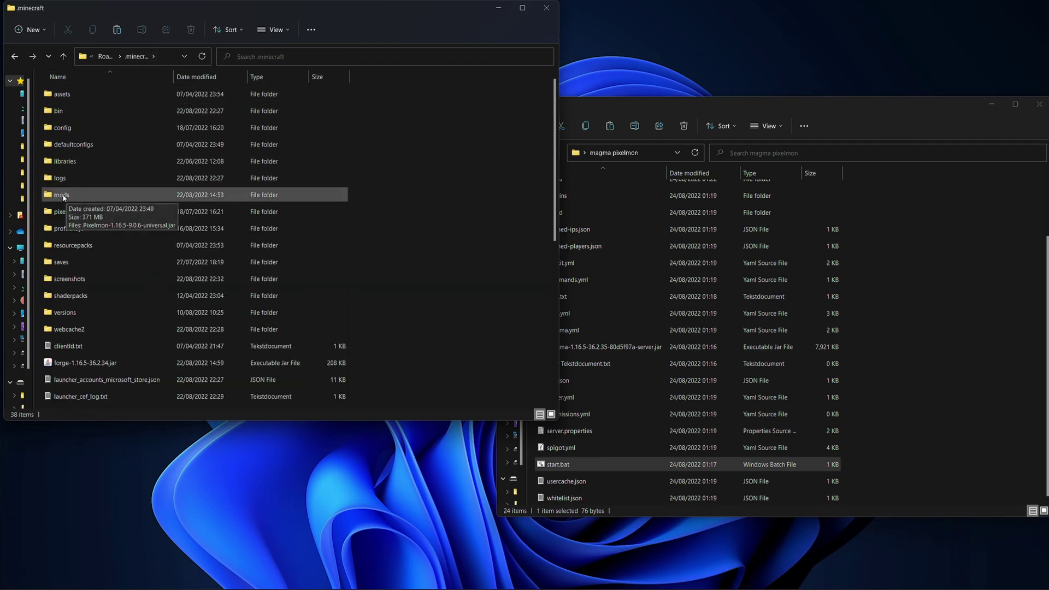
double_click(62, 195)
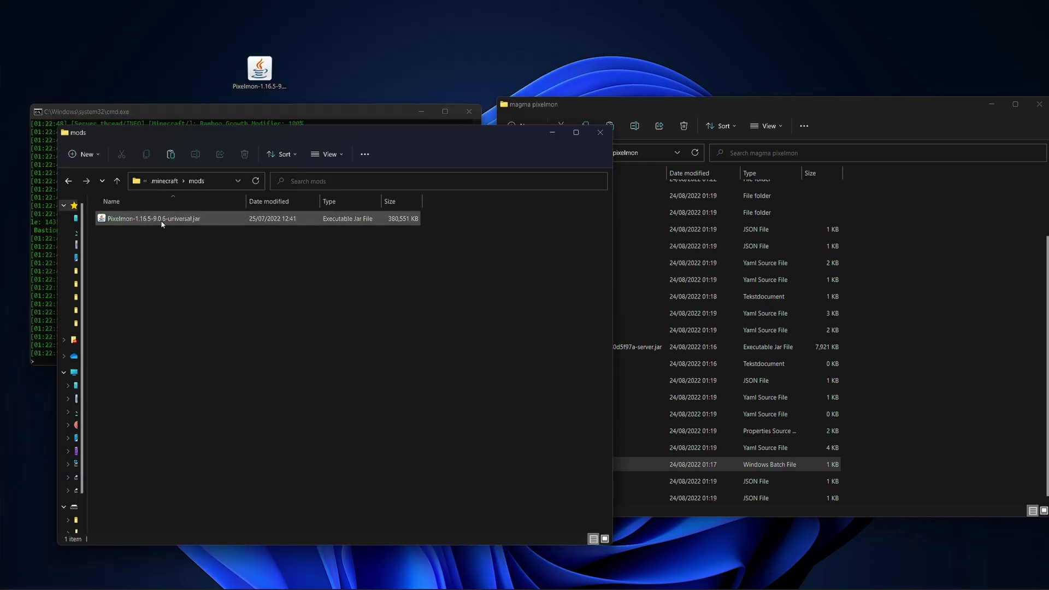
Replace the Pixelmon 9.0.6 jar in the client's mods folder with Pixelmon-1.16.5-9.0.7-universal.jar from the desktop, and return to .minecraft.
click(273, 93)
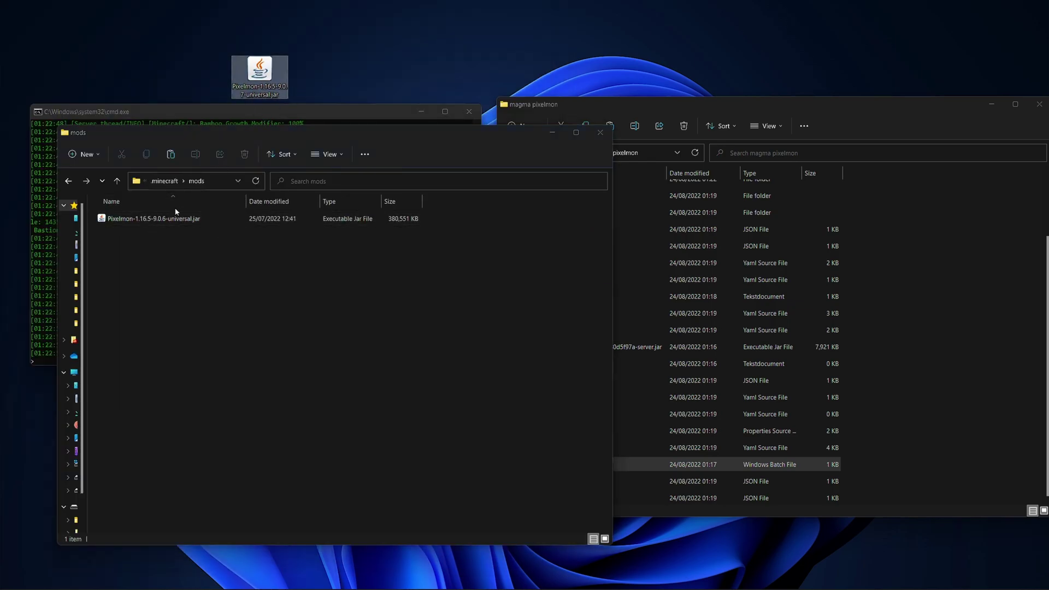
click(191, 218)
key(Delete)
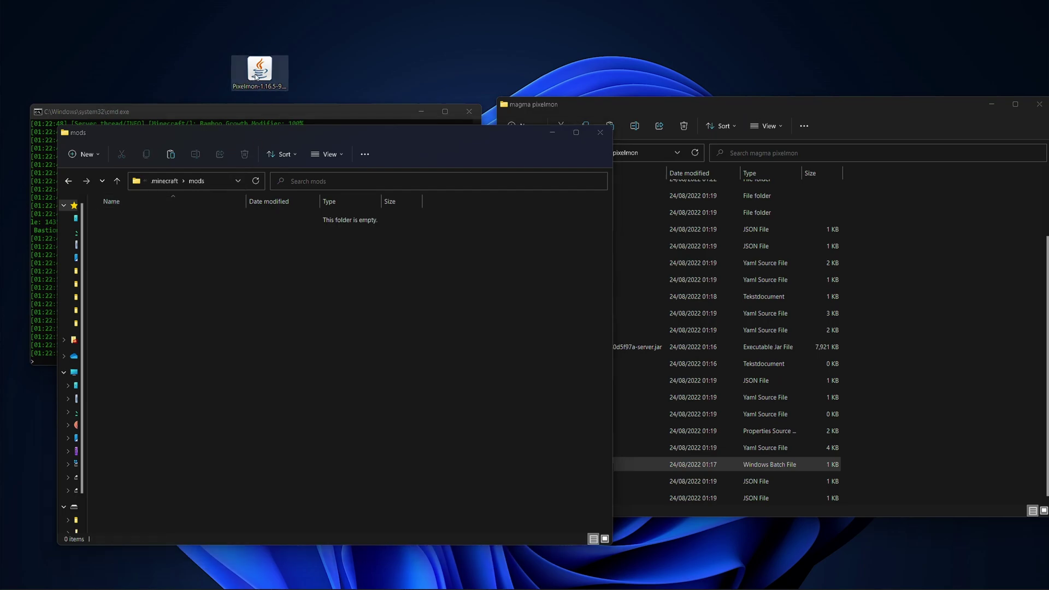
drag(260, 69, 224, 304)
click(268, 302)
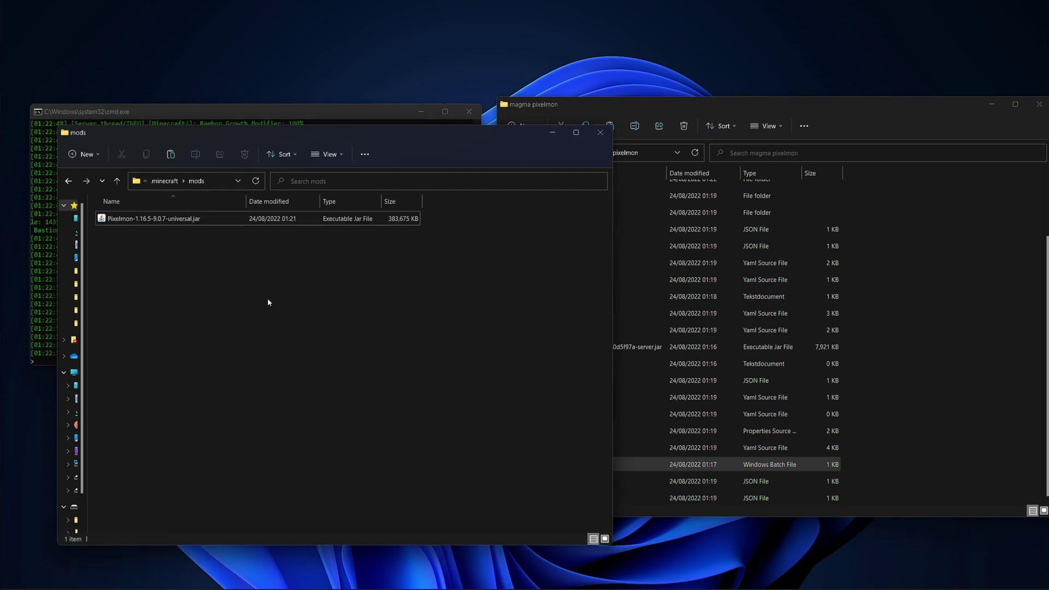
click(68, 181)
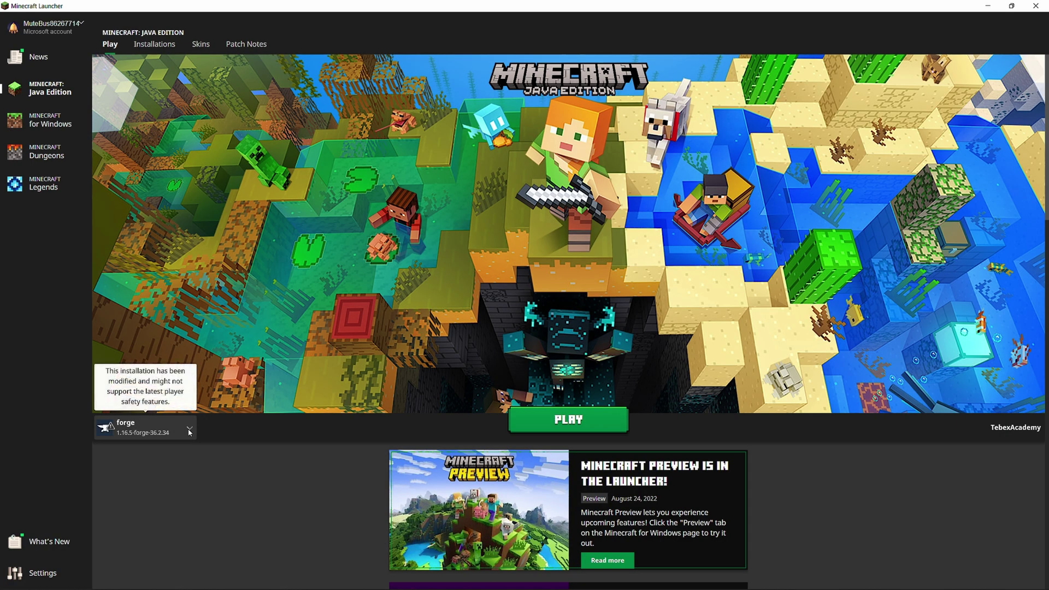
In the Minecraft Launcher, look through the installations and try setting up a new one with version release 1.16.5-forge-36.2.34.
click(190, 432)
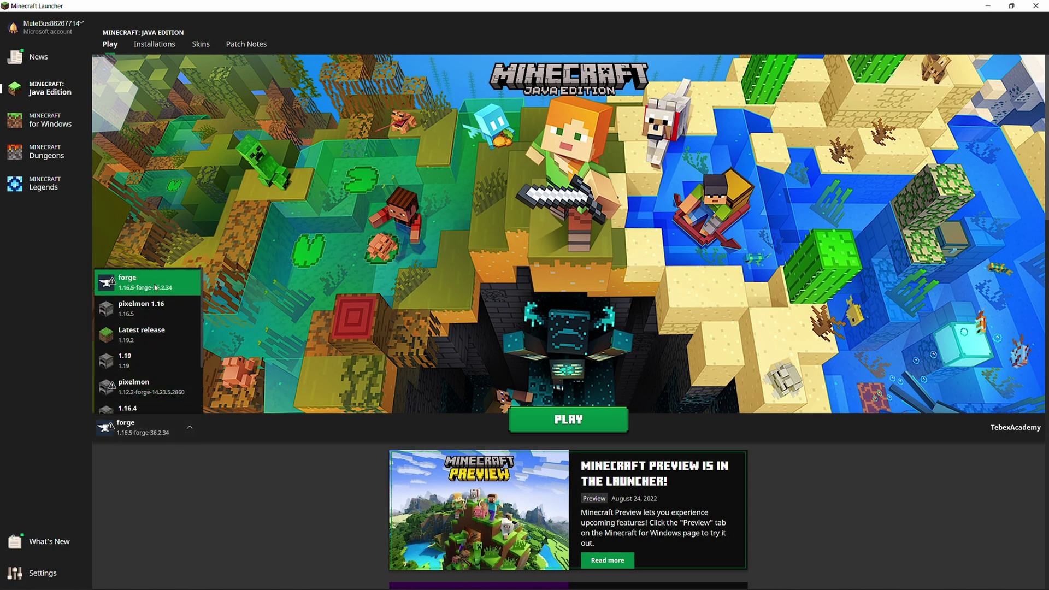
click(315, 310)
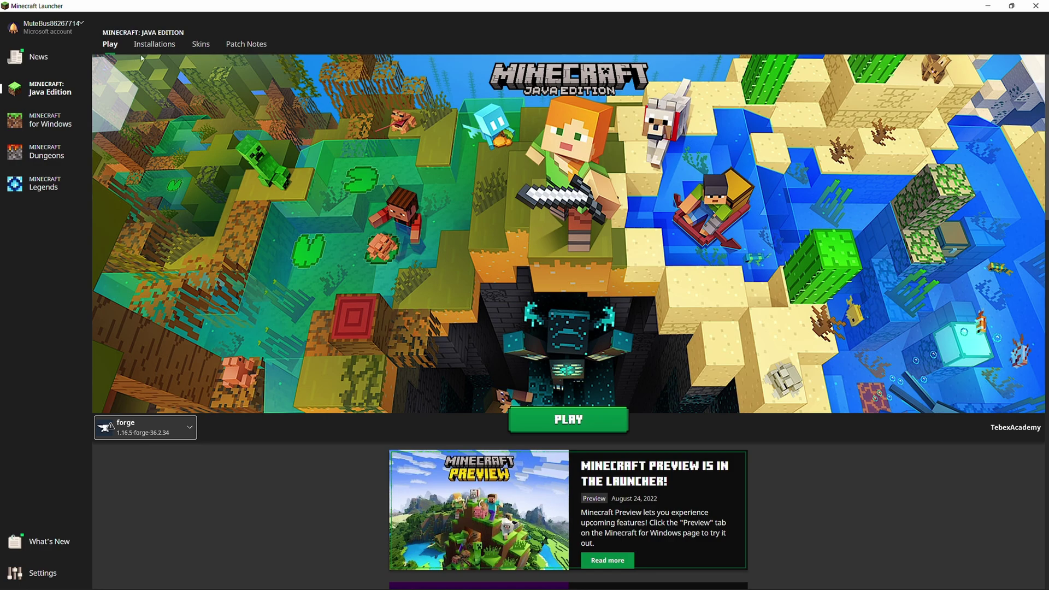
click(172, 51)
click(385, 109)
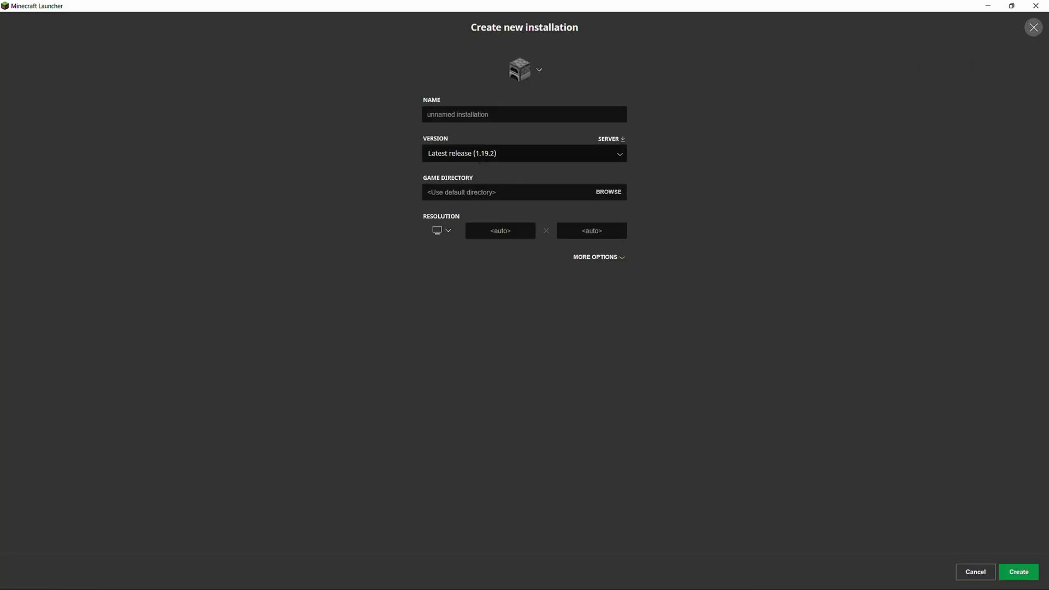
click(621, 159)
text(forge)
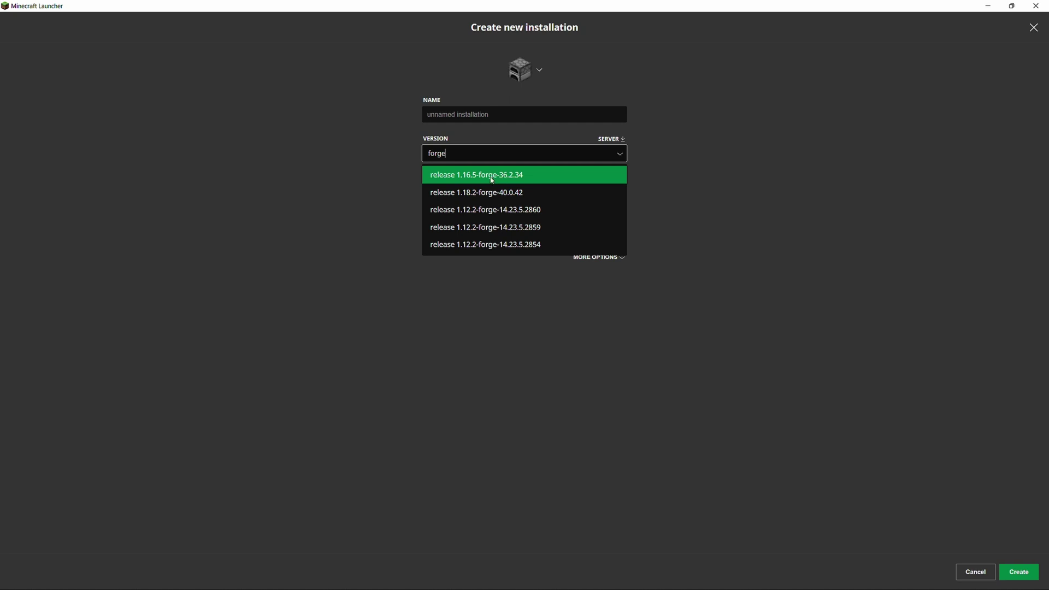
click(492, 182)
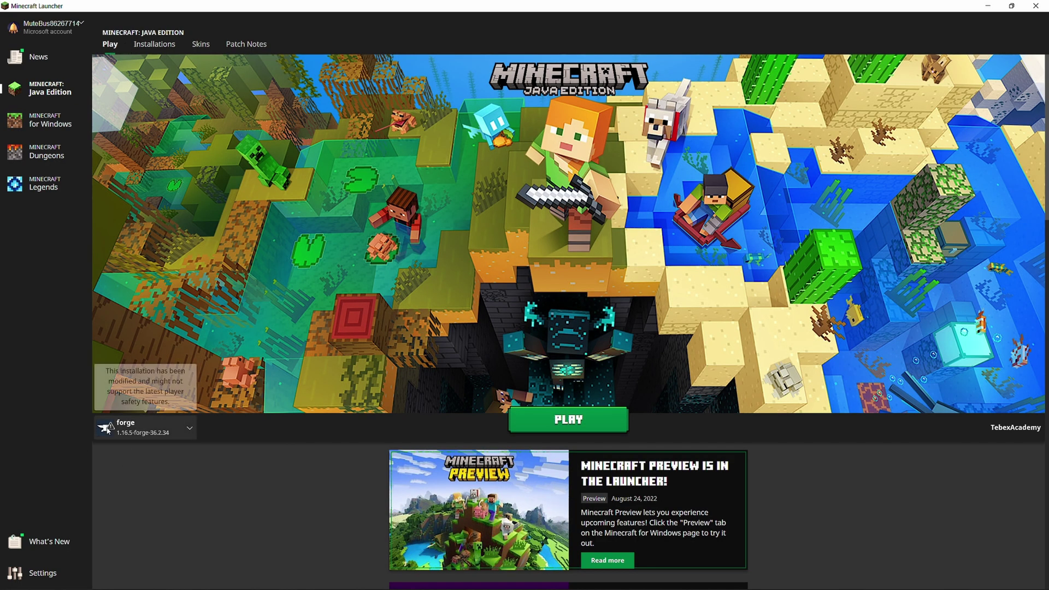
Launch the game with the forge 1.16.5-forge-36.2.34 installation and inspect the Pixelmon and Forge entries in the mod list.
click(547, 420)
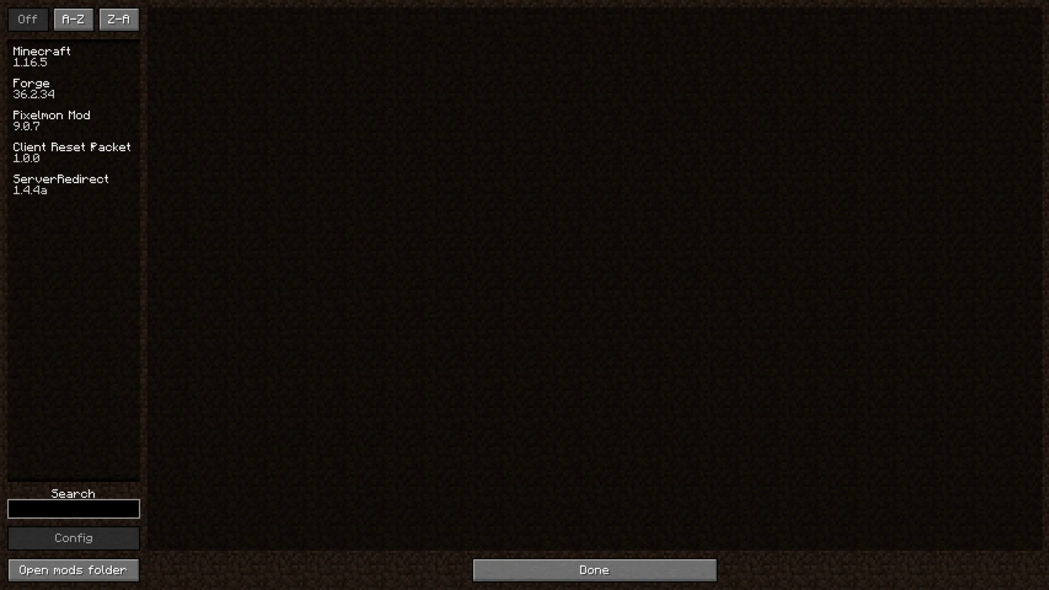
click(55, 128)
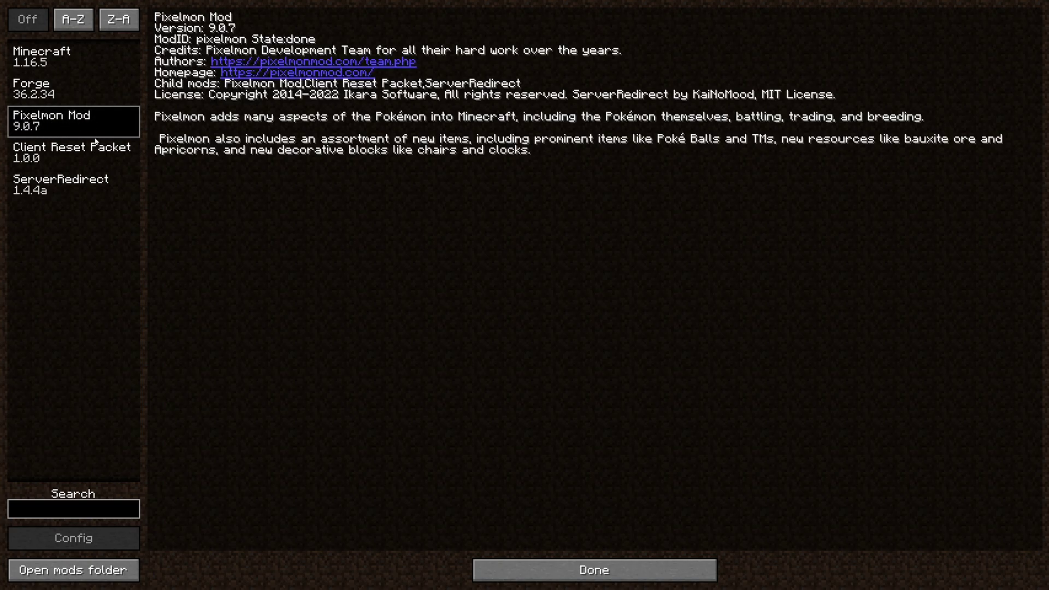
click(40, 97)
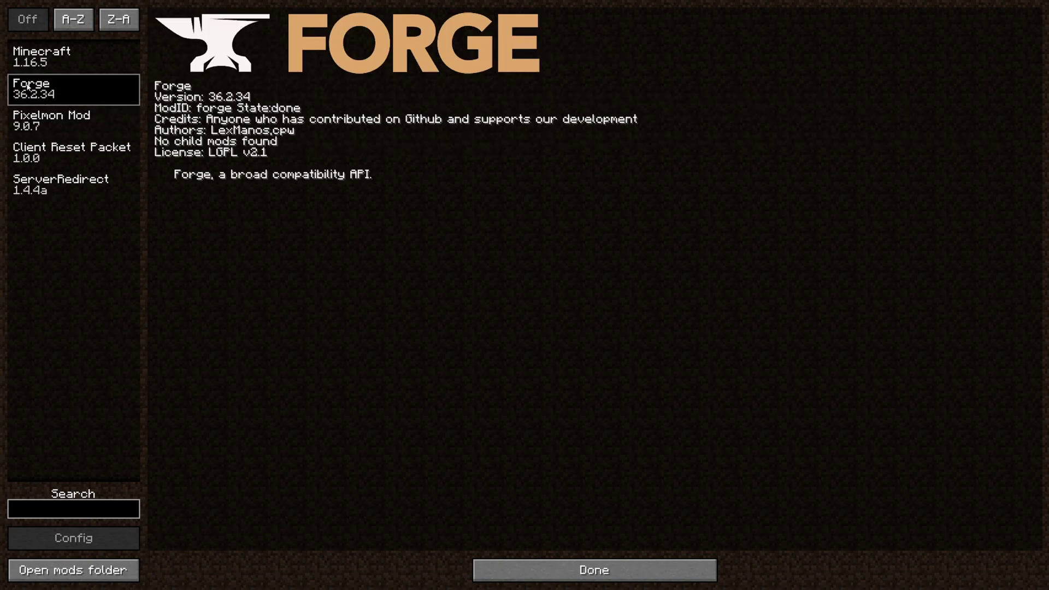
click(25, 132)
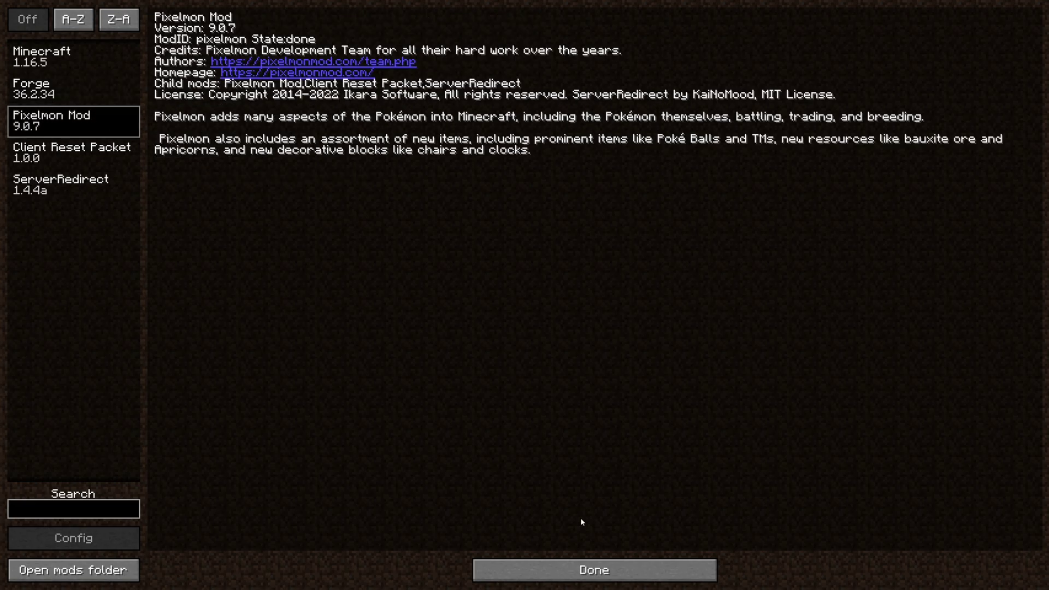
Join the server at 127.0.0.1:25565 by direct connection and send out the starter Charmander.
click(611, 570)
click(581, 218)
click(522, 538)
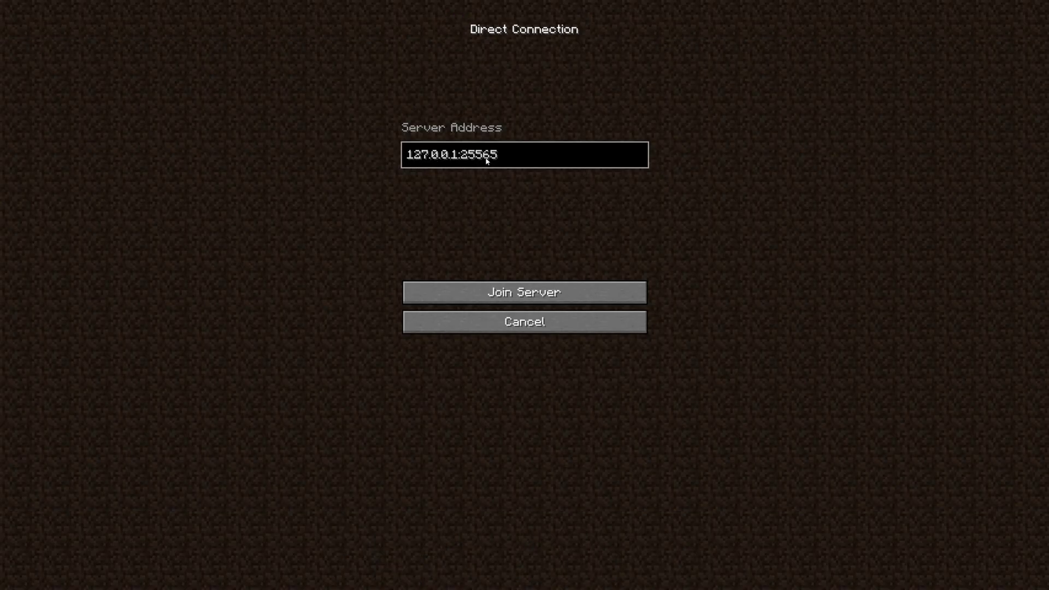
click(505, 293)
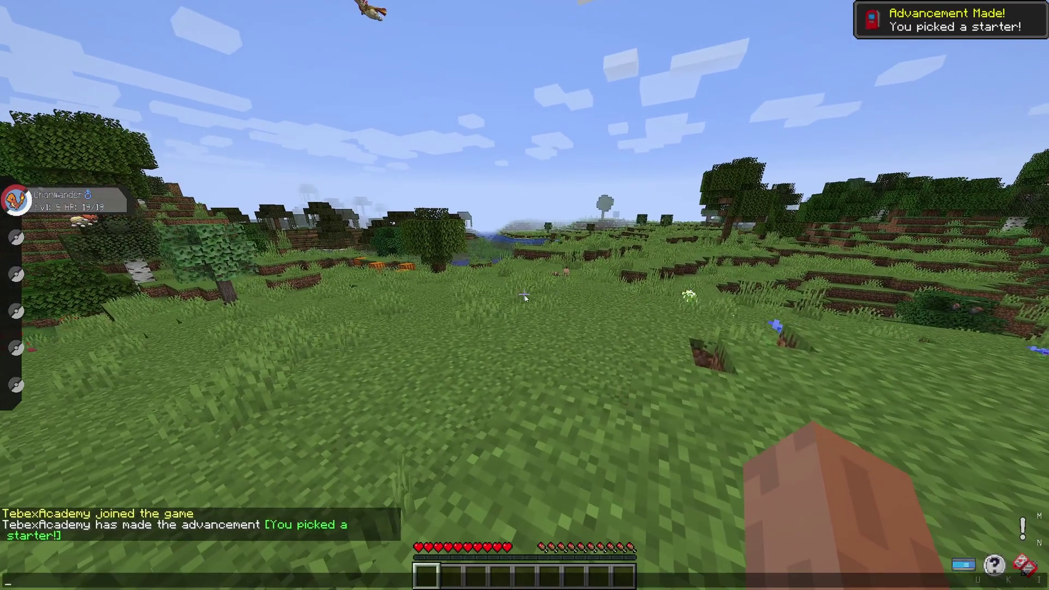
key(r)
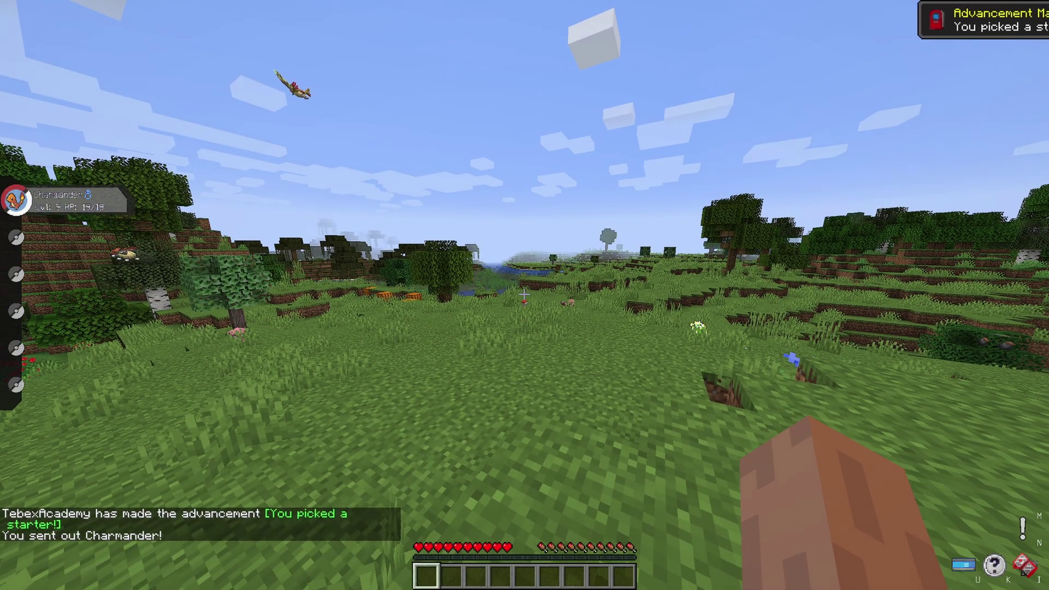
key(r)
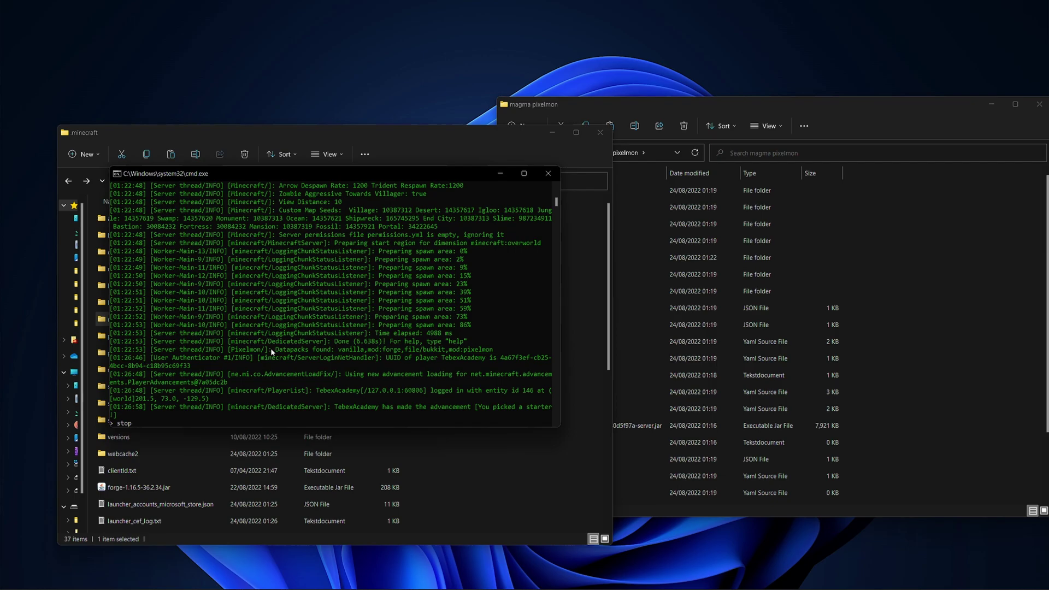
Stop the server with the console's stop command and open the plugins folder in the magma pixelmon directory.
key(Return)
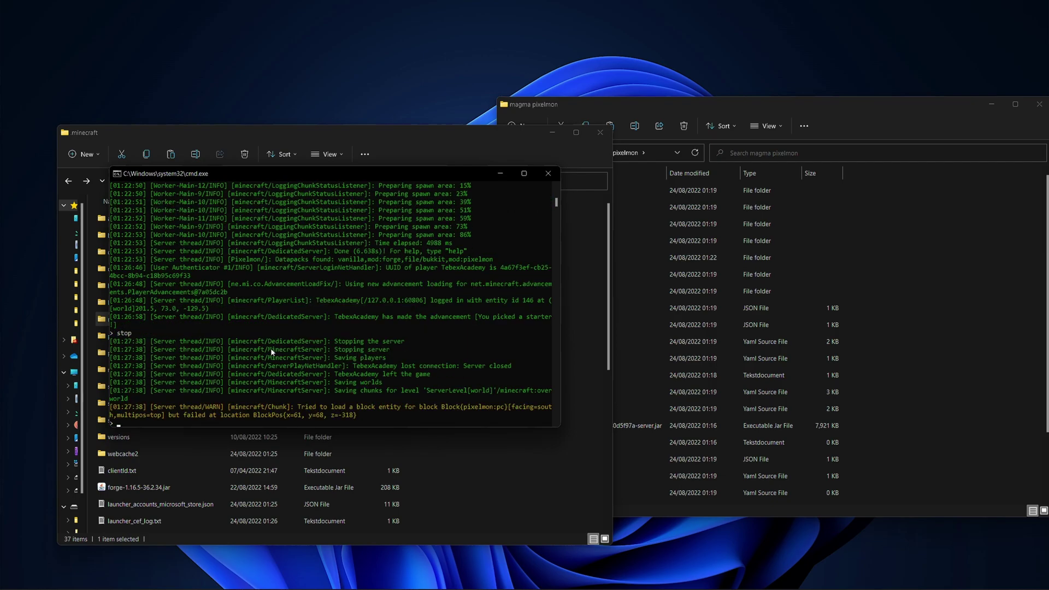
click(600, 132)
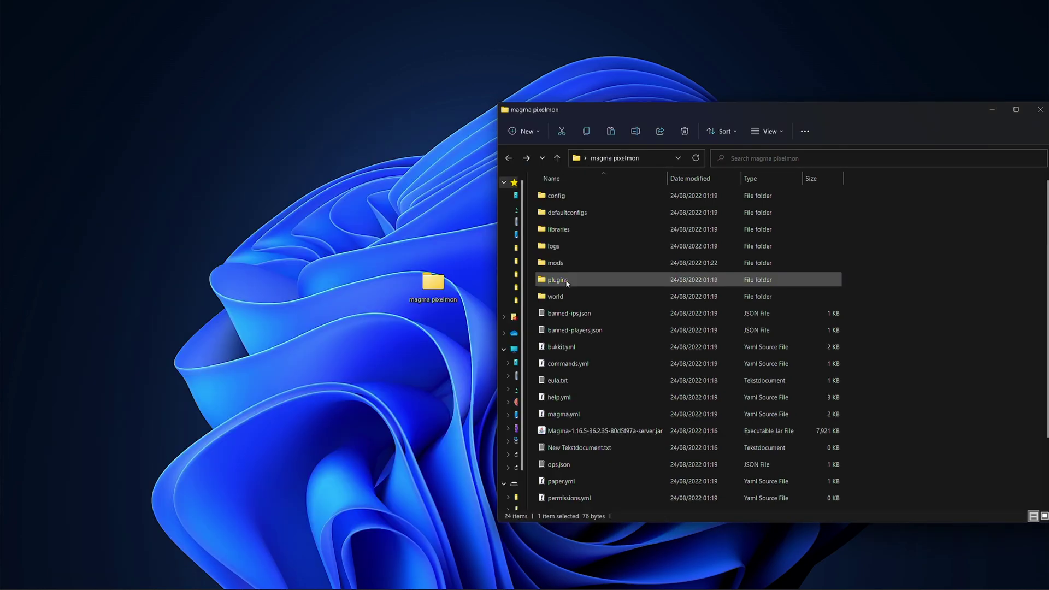
double_click(601, 277)
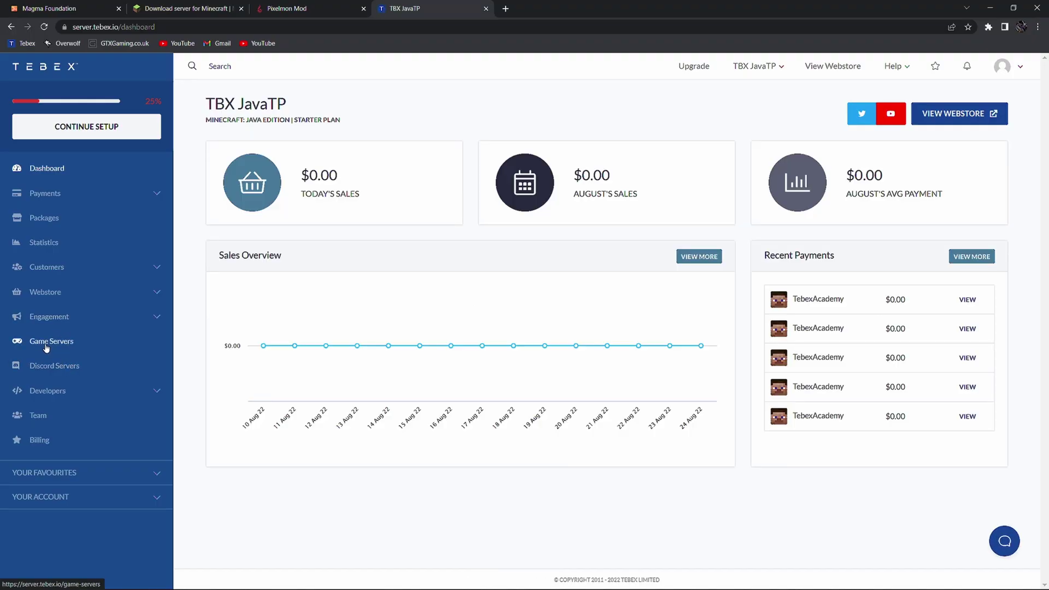
In the Tebex dashboard, create a game server with the Plugin connection type and the name "tbx pixelmon".
click(46, 342)
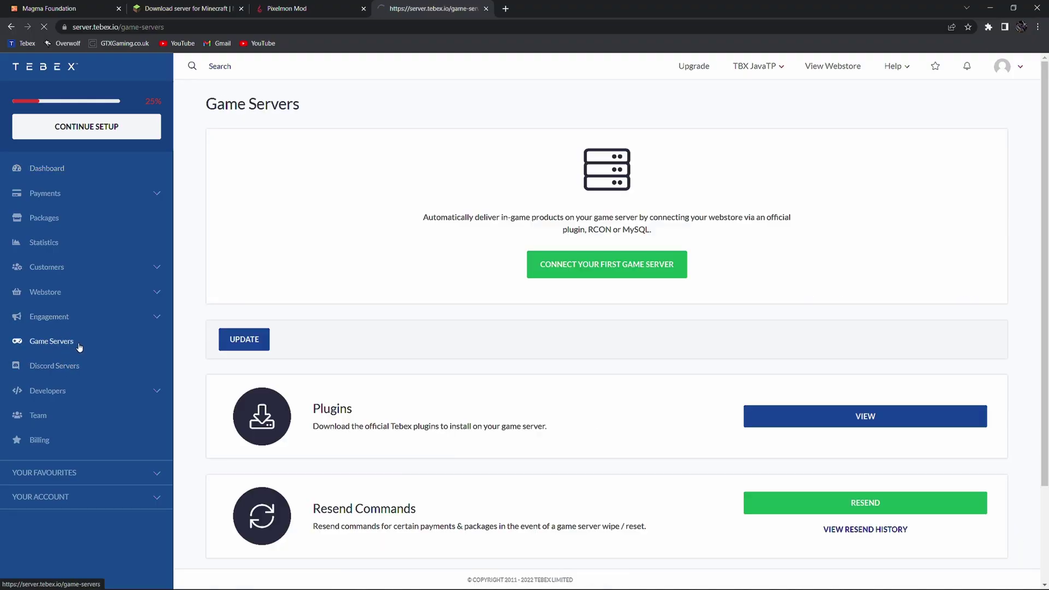
click(571, 271)
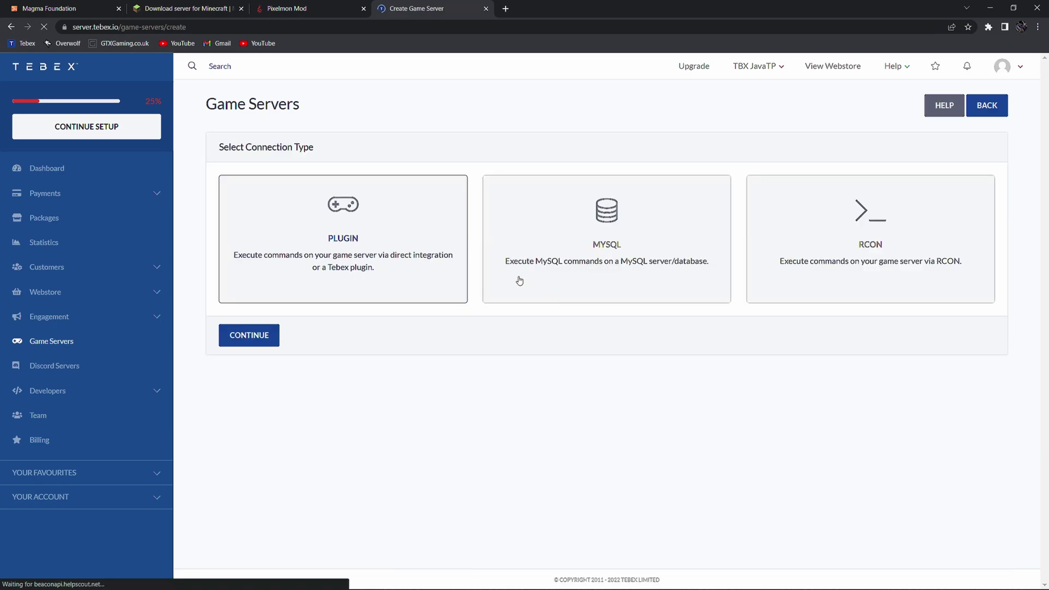
click(242, 330)
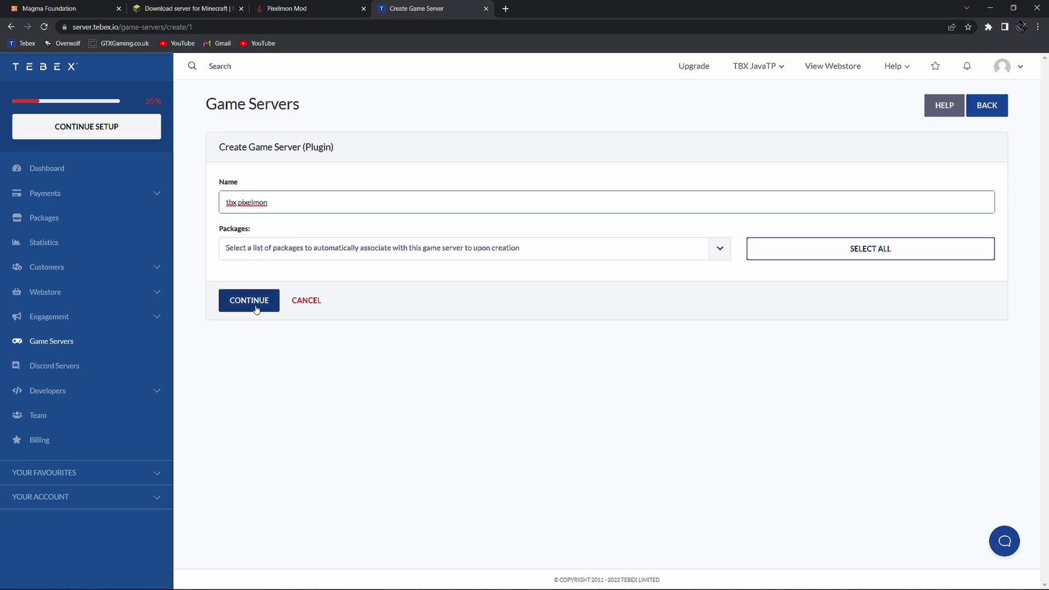
click(244, 301)
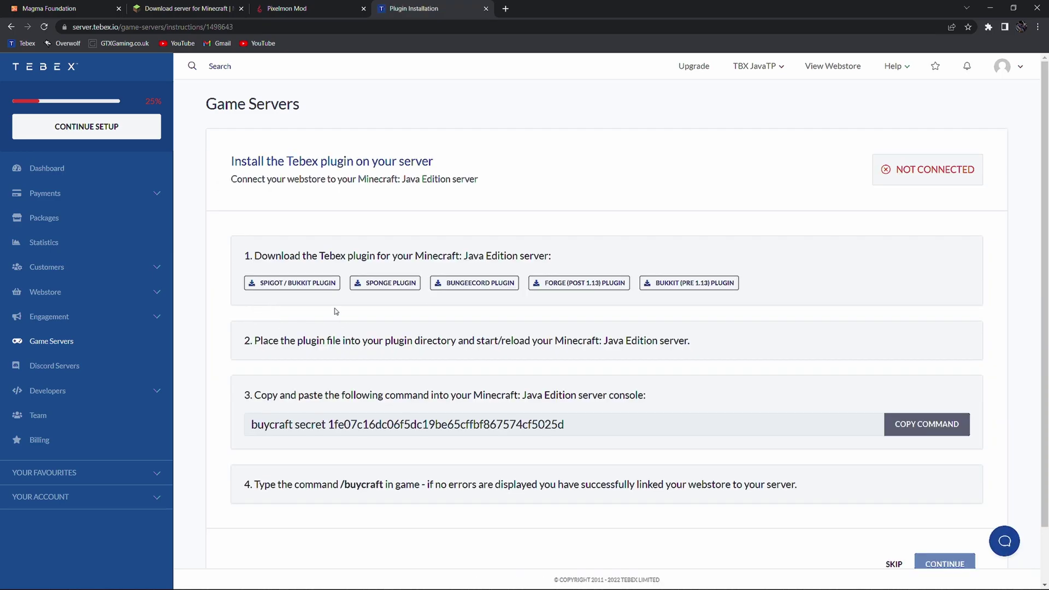
Download the Tebex Spigot / Bukkit plugin and move BuycraftX.jar from the desktop into the server's plugins folder.
click(293, 285)
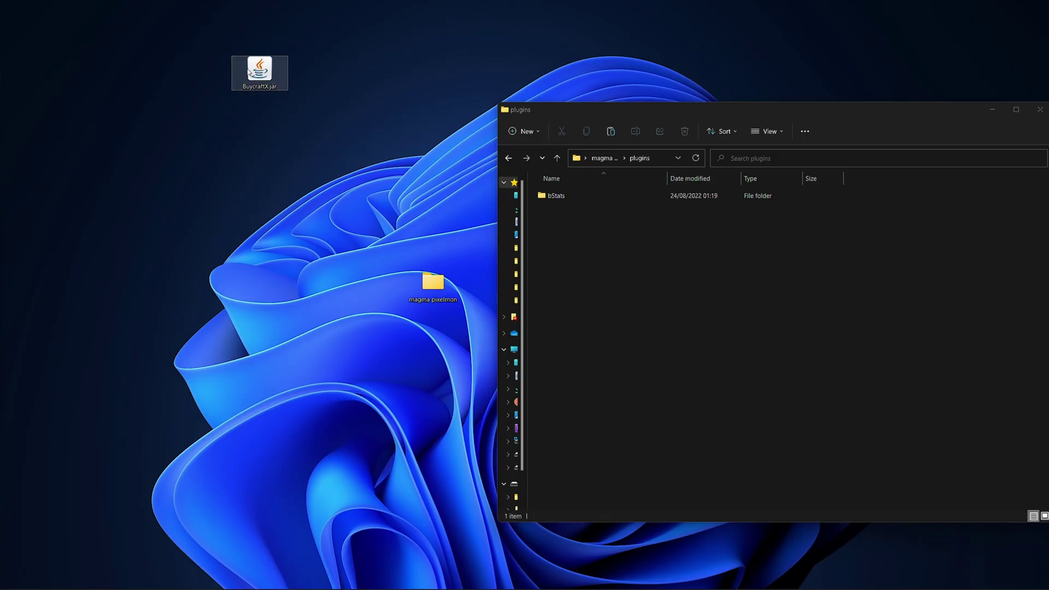
drag(249, 71, 678, 306)
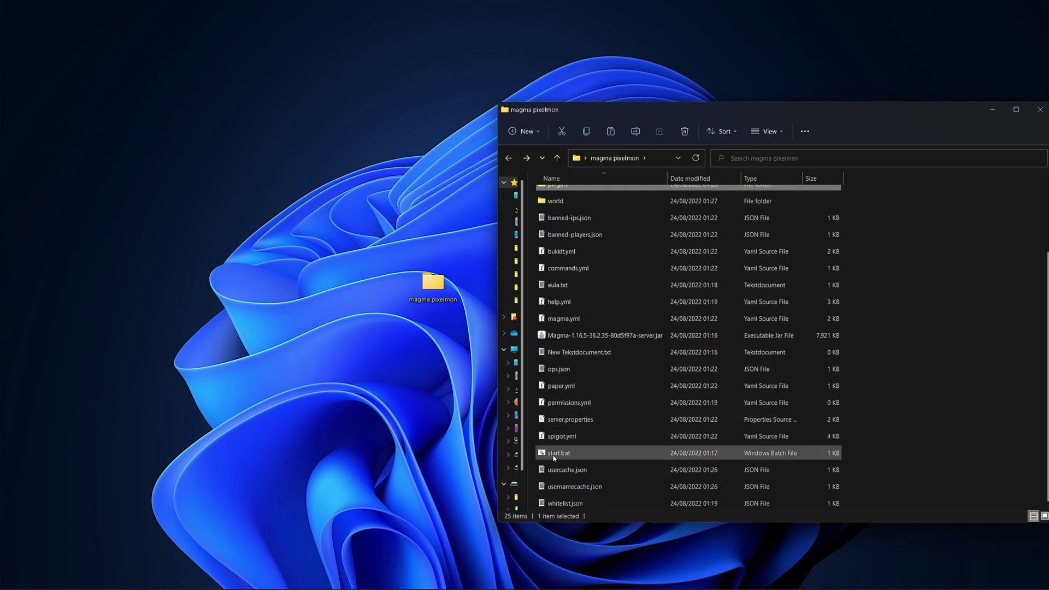
Restart the server with the Tebex plugin by running start.bat, and move its console window clear of the folder.
double_click(558, 454)
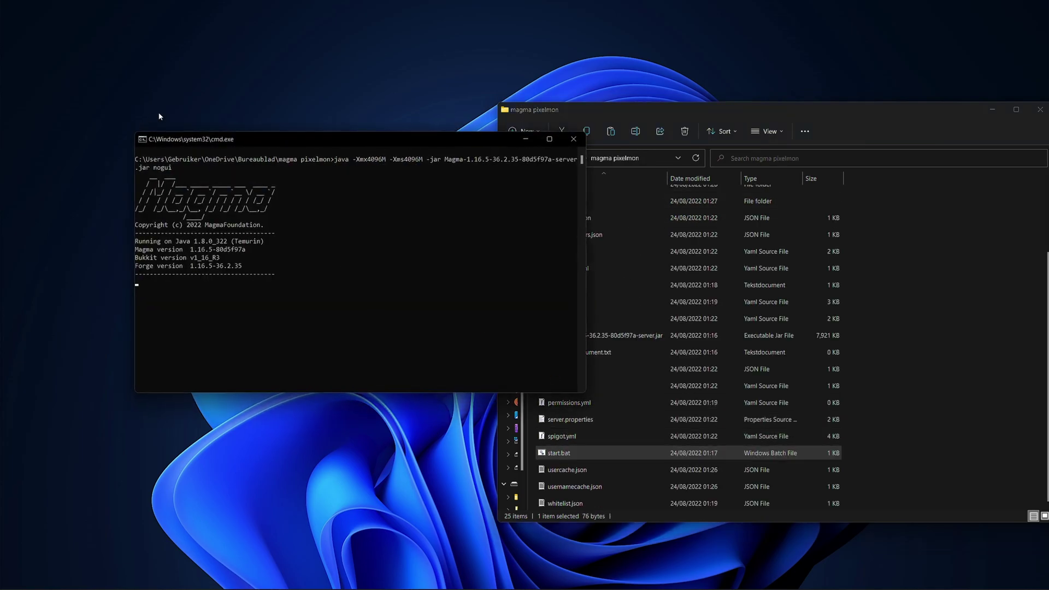
drag(280, 143, 224, 129)
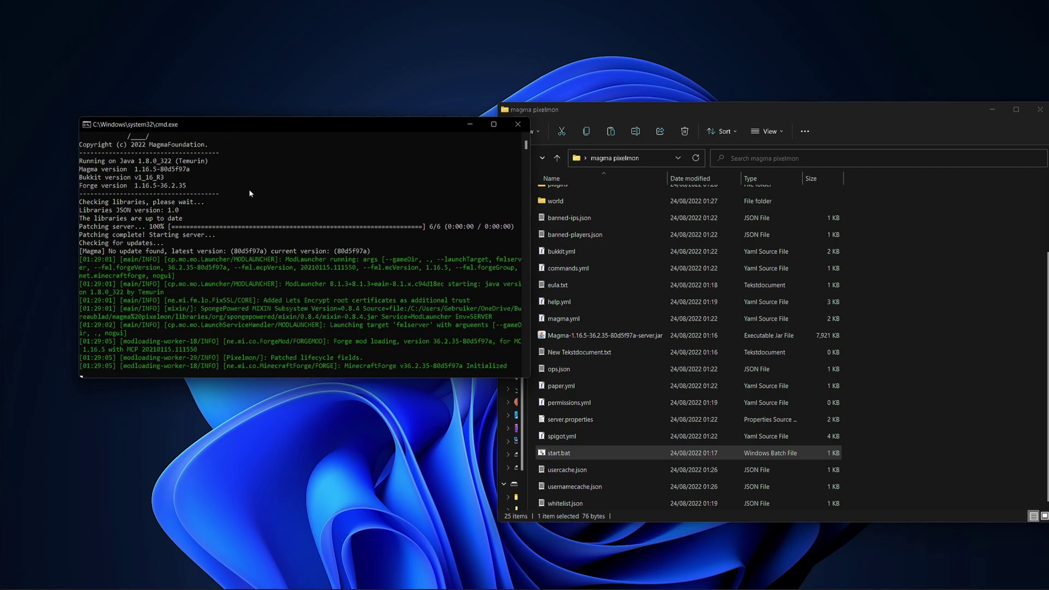
drag(257, 124, 227, 122)
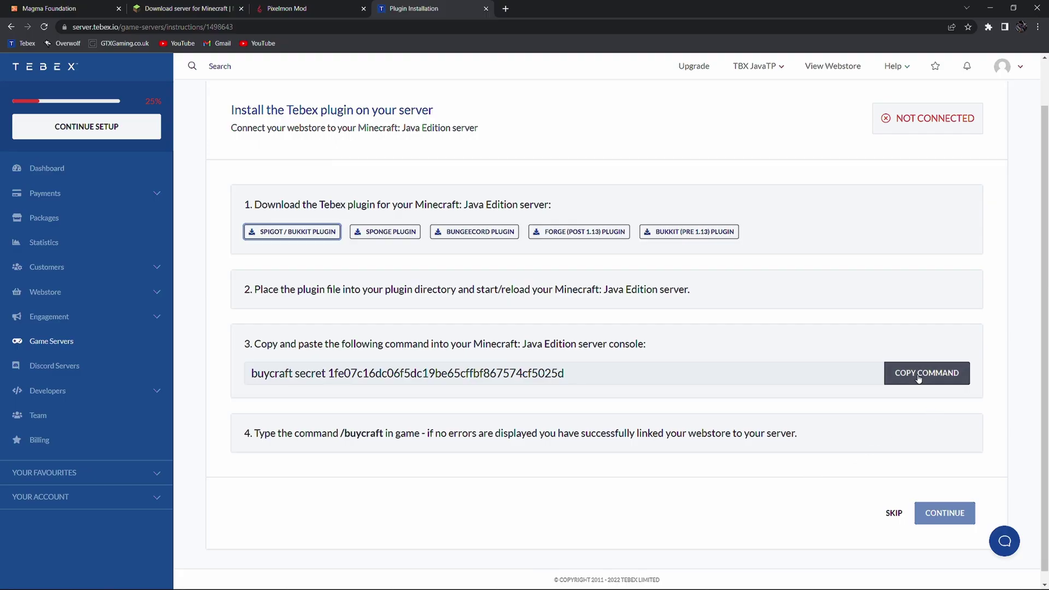
Copy the Tebex buycraft secret command with its secret key and run it in the Minecraft server console.
click(920, 374)
drag(253, 290, 543, 298)
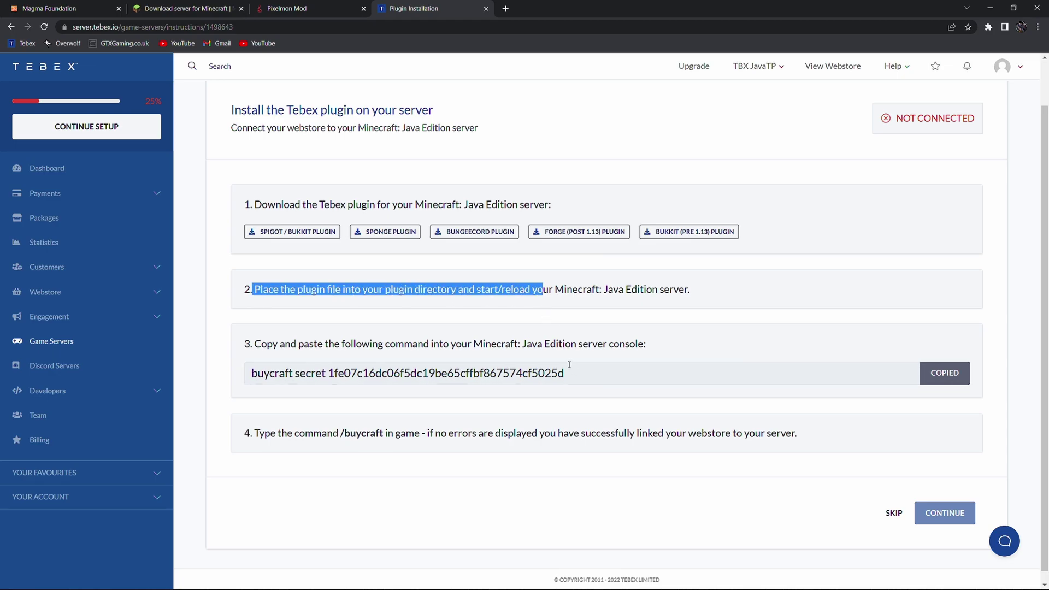
key(alt+Tab)
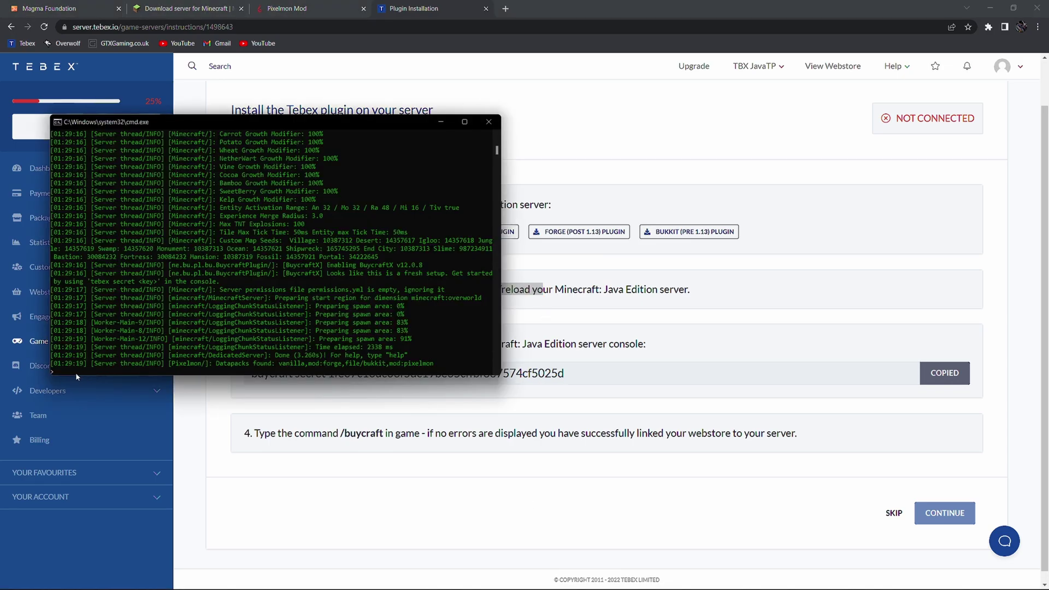
key(ctrl+v)
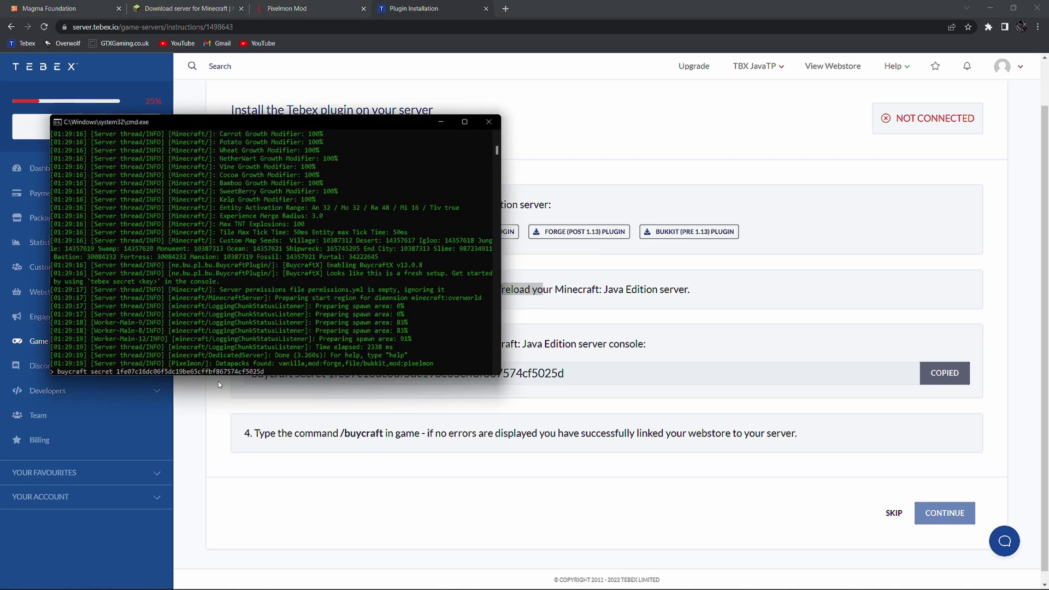
key(Return)
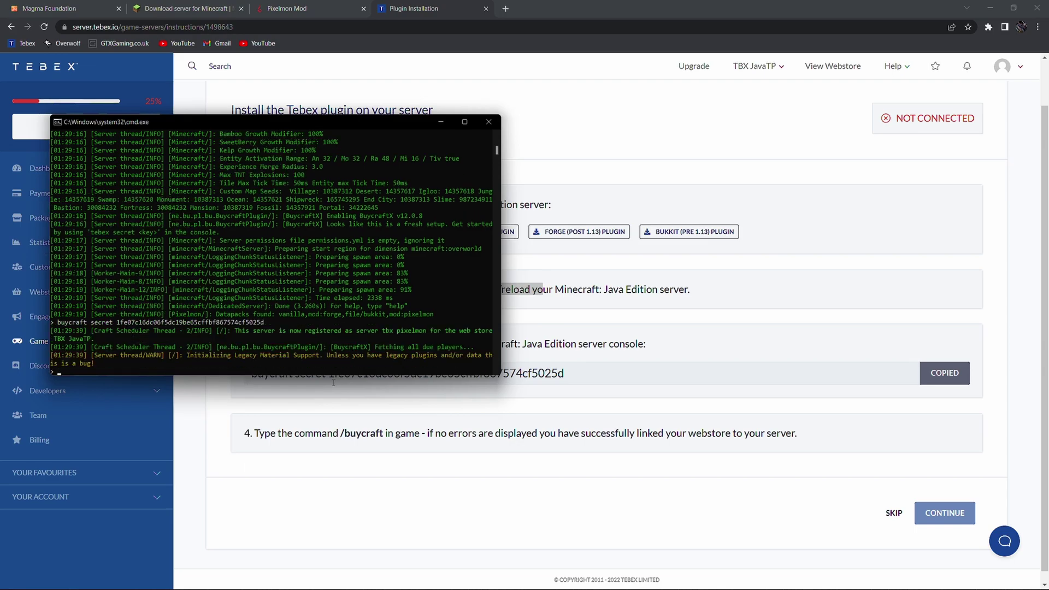
Return to the Tebex plugin installation page, check the server's connection status and continue past the page.
click(446, 126)
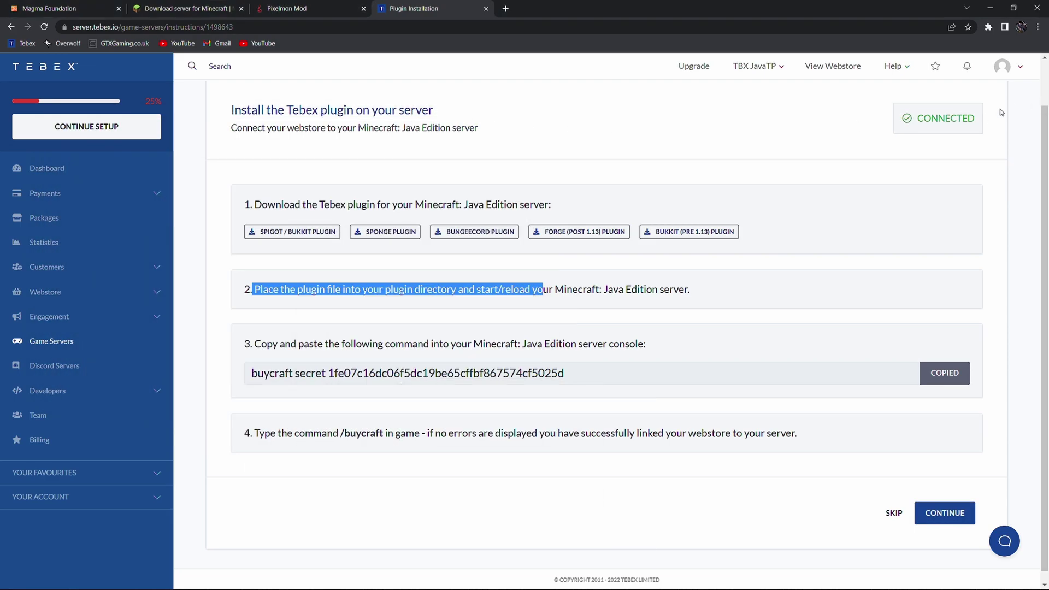
double_click(920, 118)
click(774, 177)
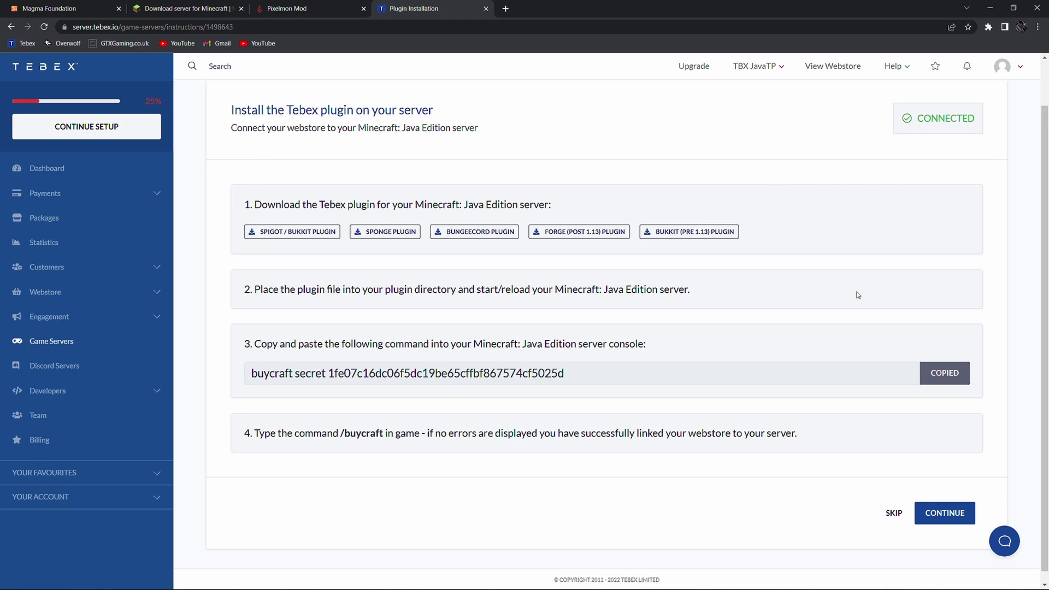
click(936, 516)
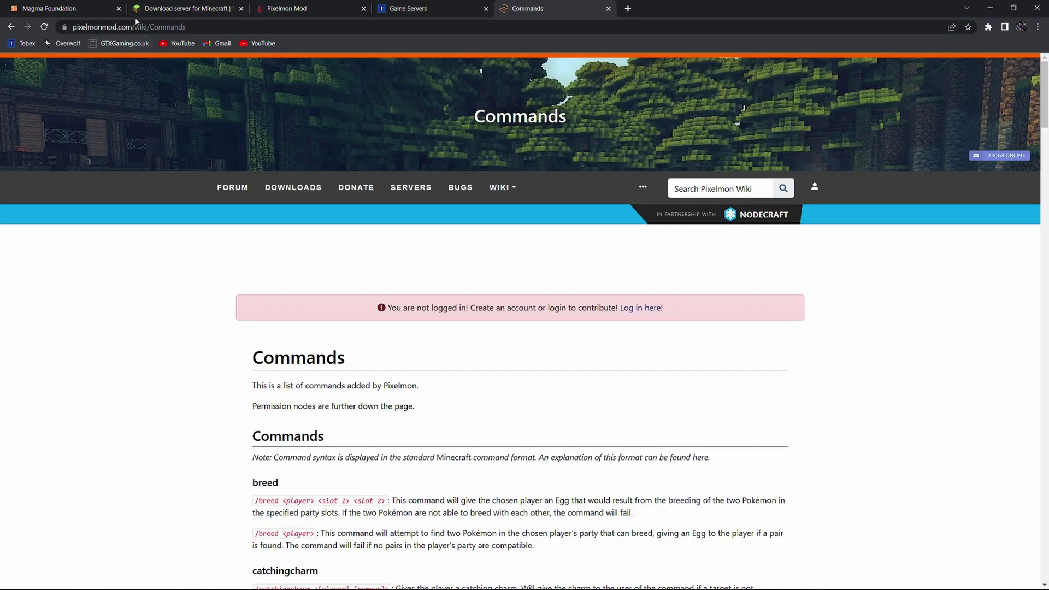
Look up the givemoney command and its syntax on the Pixelmon wiki's Commands page.
scroll(246, 276, down, 8)
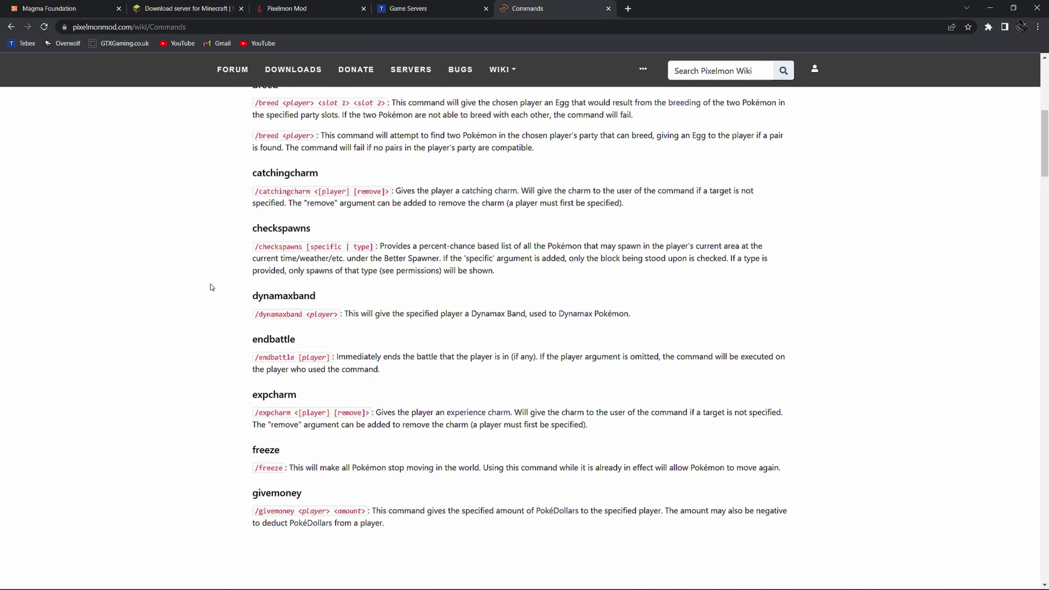
scroll(261, 291, down, 3)
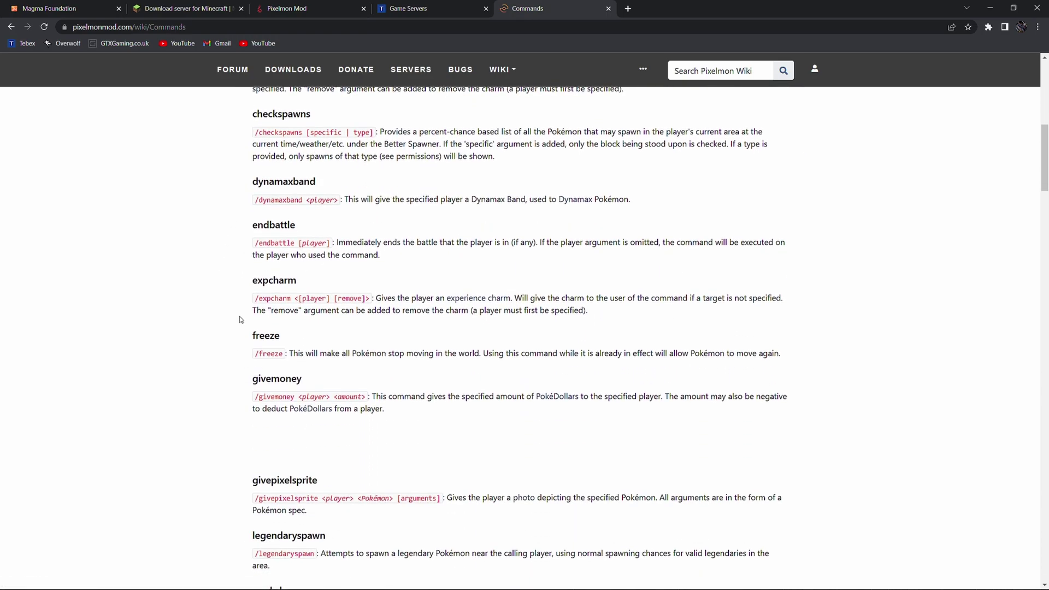
scroll(332, 421, down, 1)
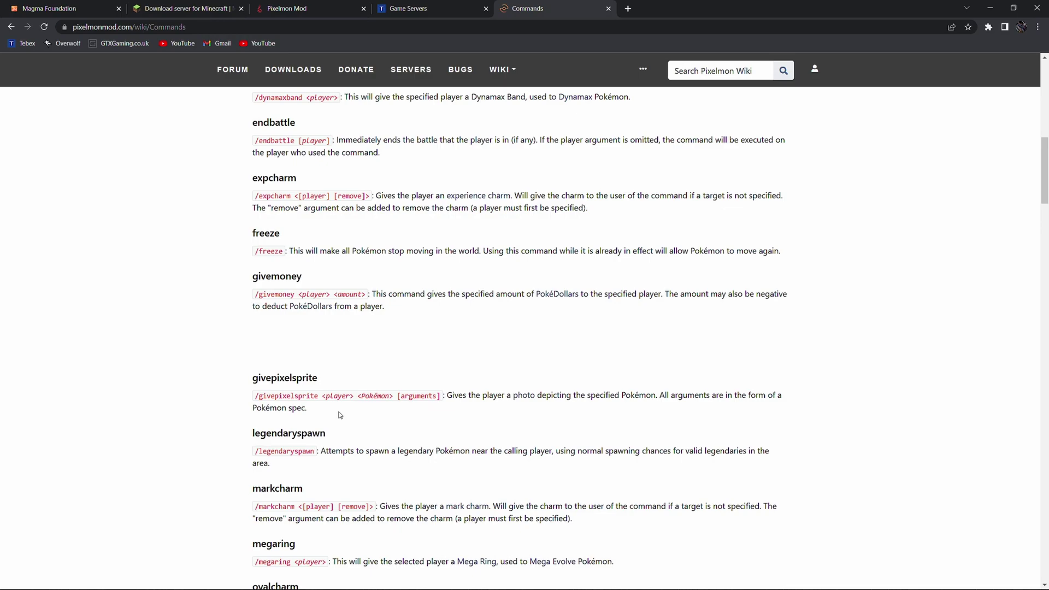
scroll(375, 289, down, 1)
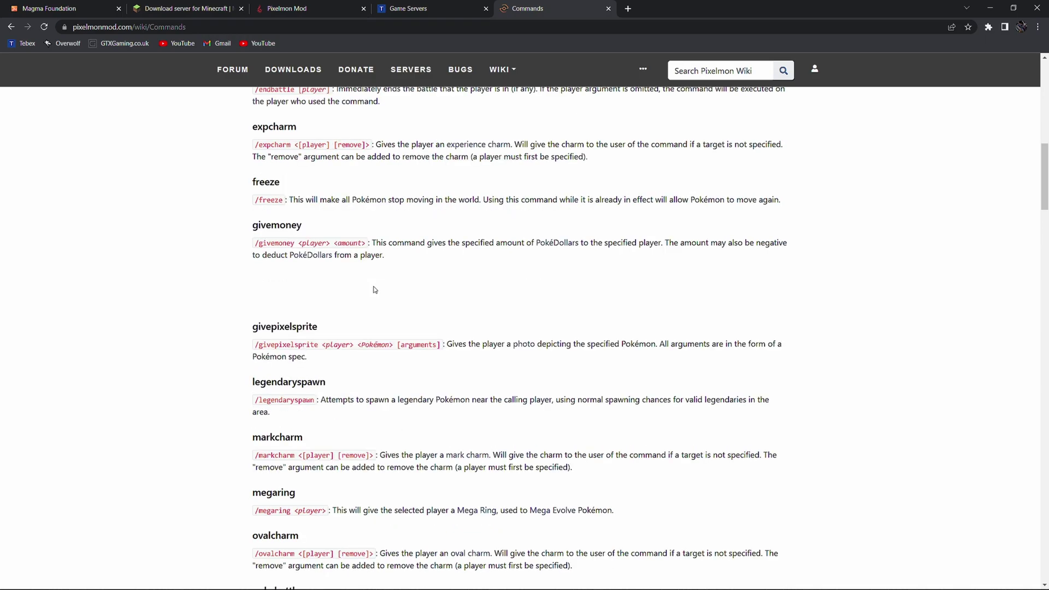
drag(247, 228, 342, 230)
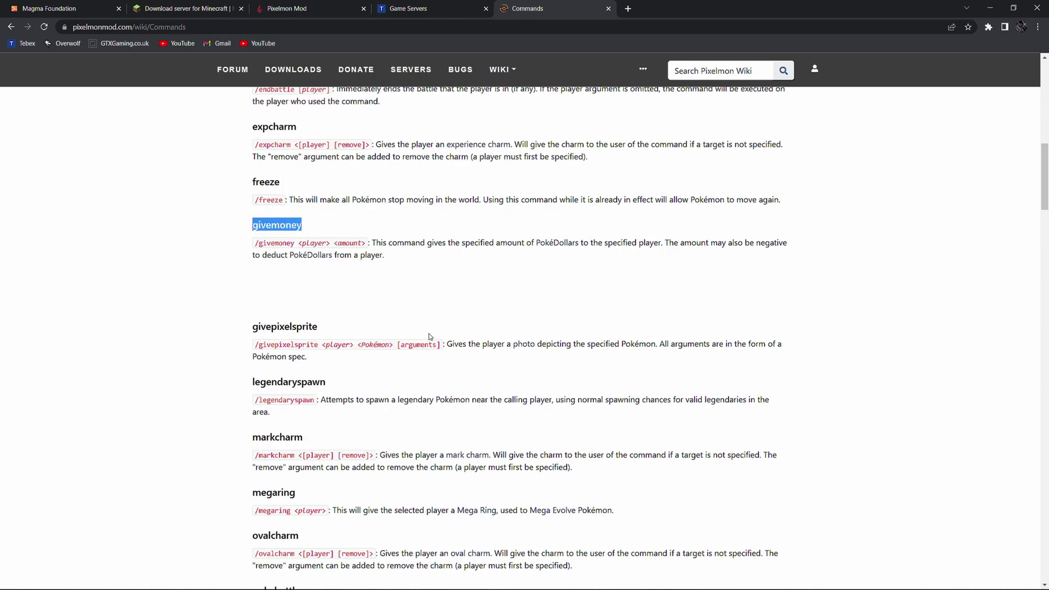
click(267, 219)
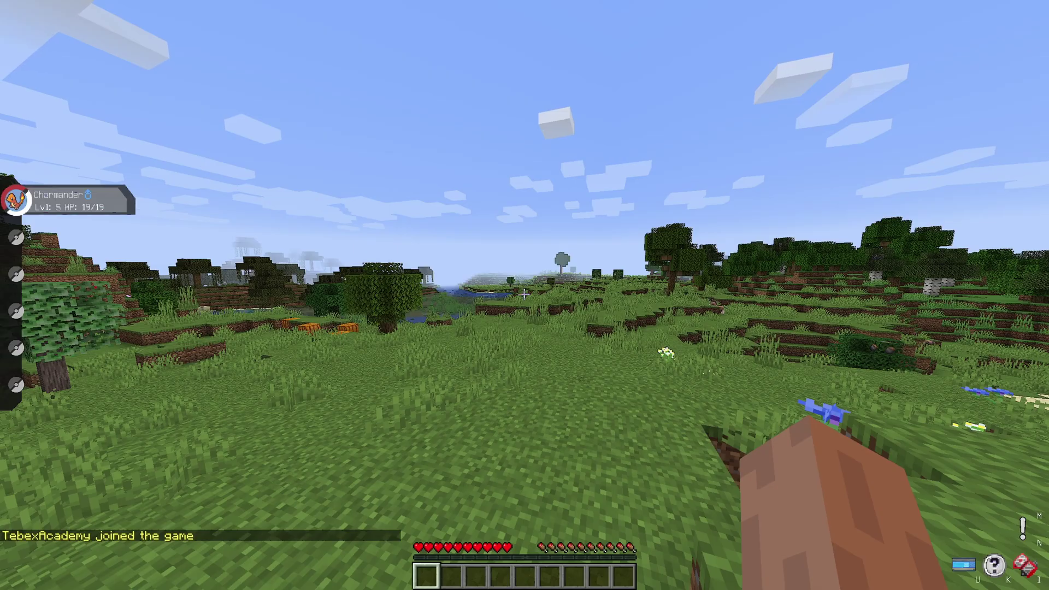
Run givemoney TebexAcademy 100 in the server console, checking the player's PokéDollar balance in Minecraft before and after.
key(p)
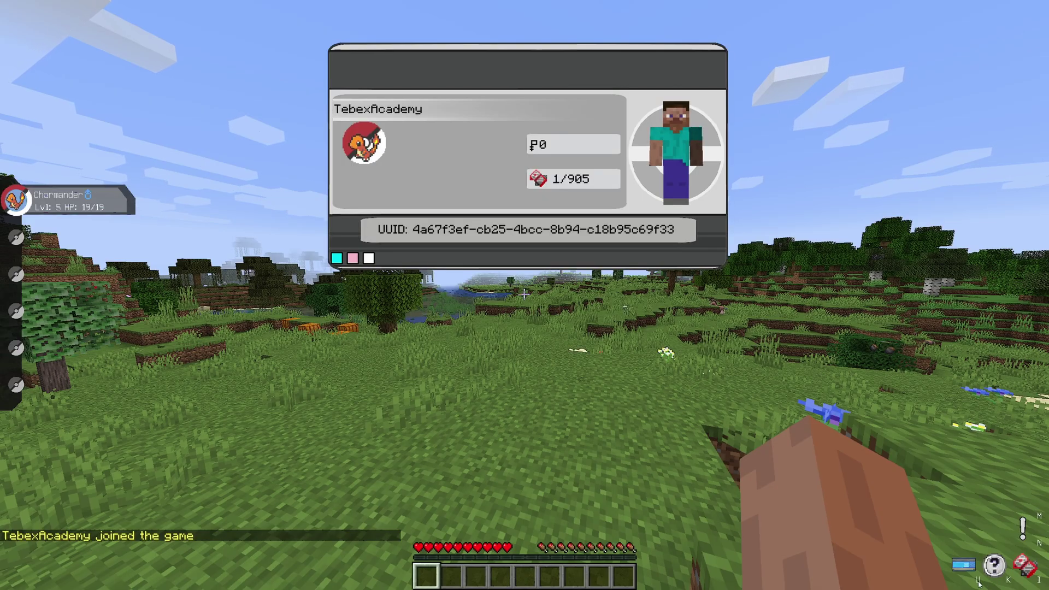
key(Escape)
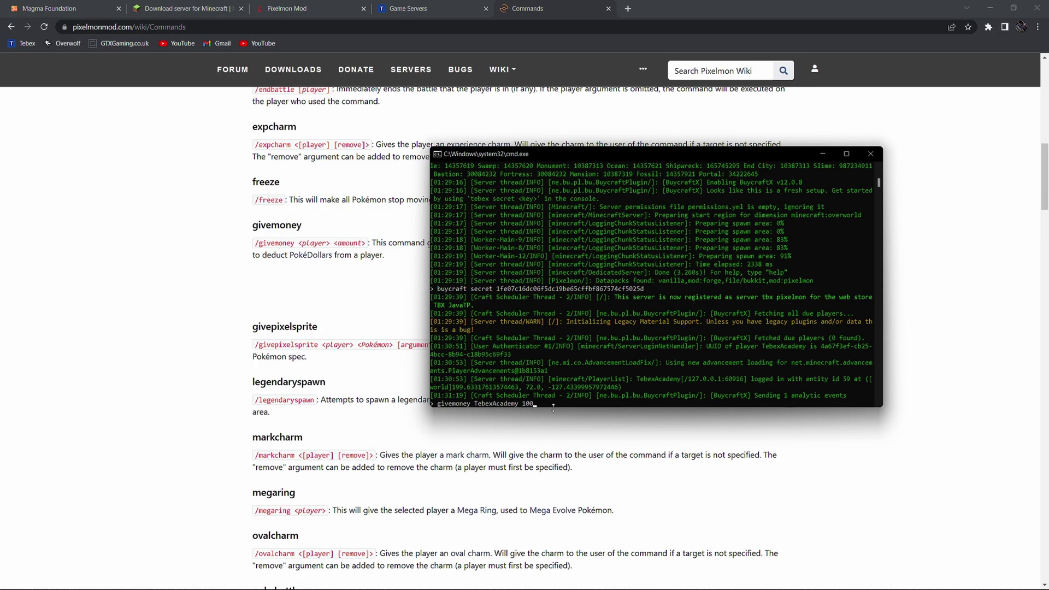
key(Return)
drag(652, 387, 783, 389)
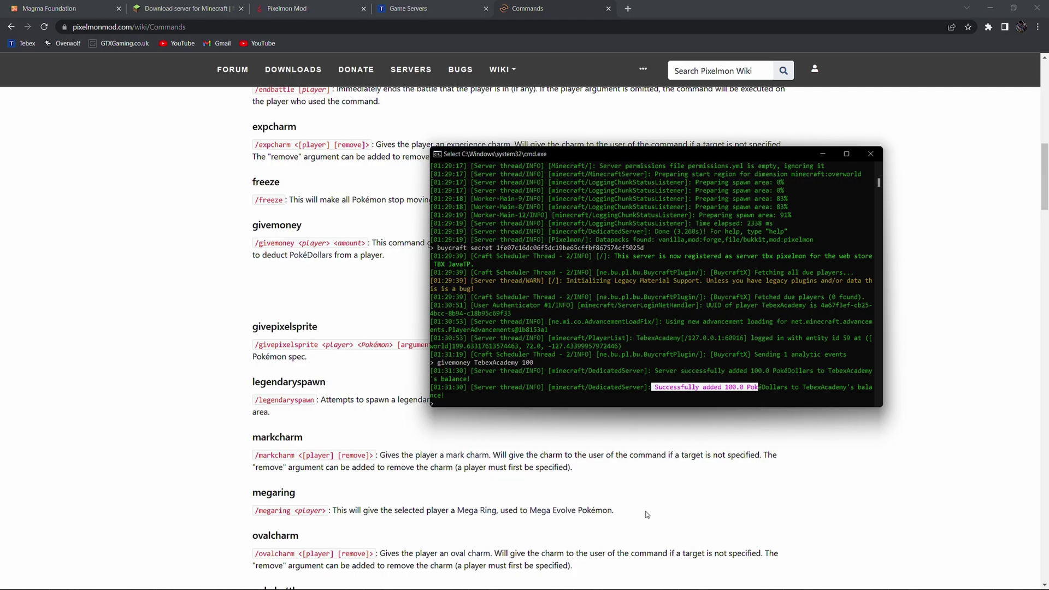
key(alt+Tab)
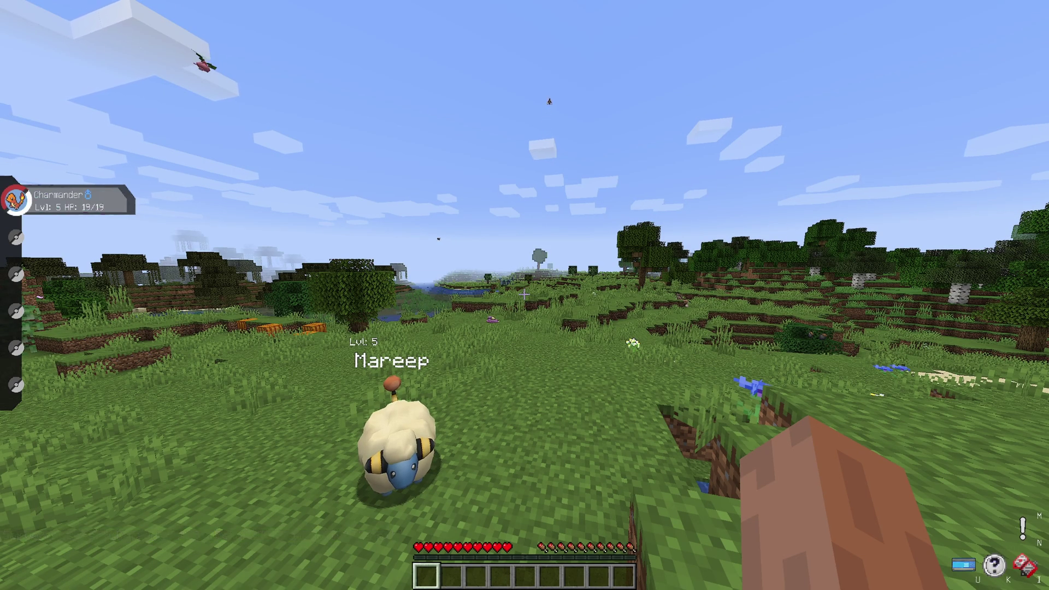
key(u)
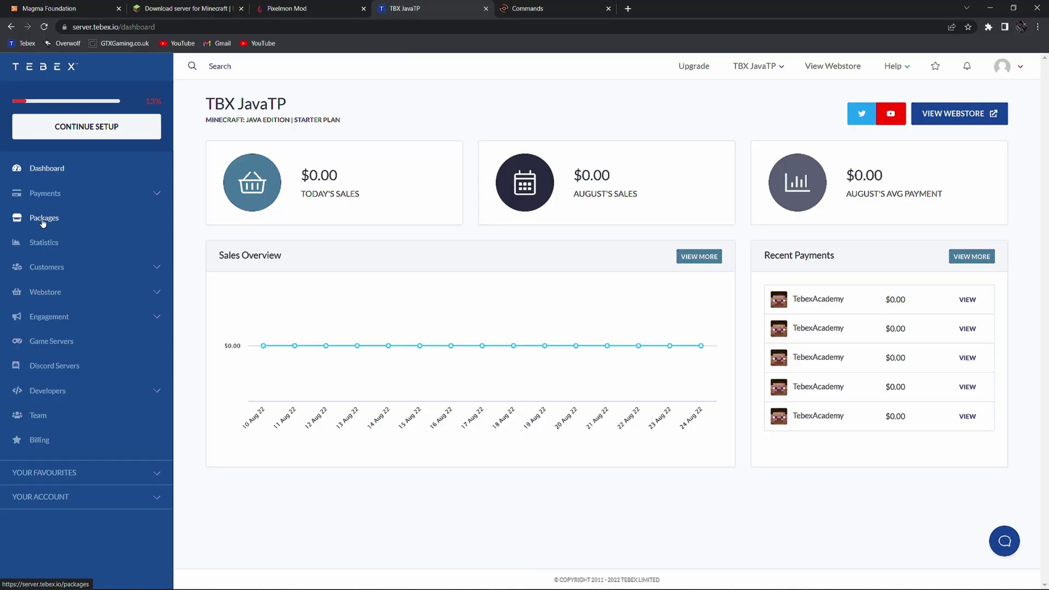
Start a Tebex package in the Packages category named "TBX Pixelmon Demo", described as "Money + pokemon" and priced at 0.
click(41, 219)
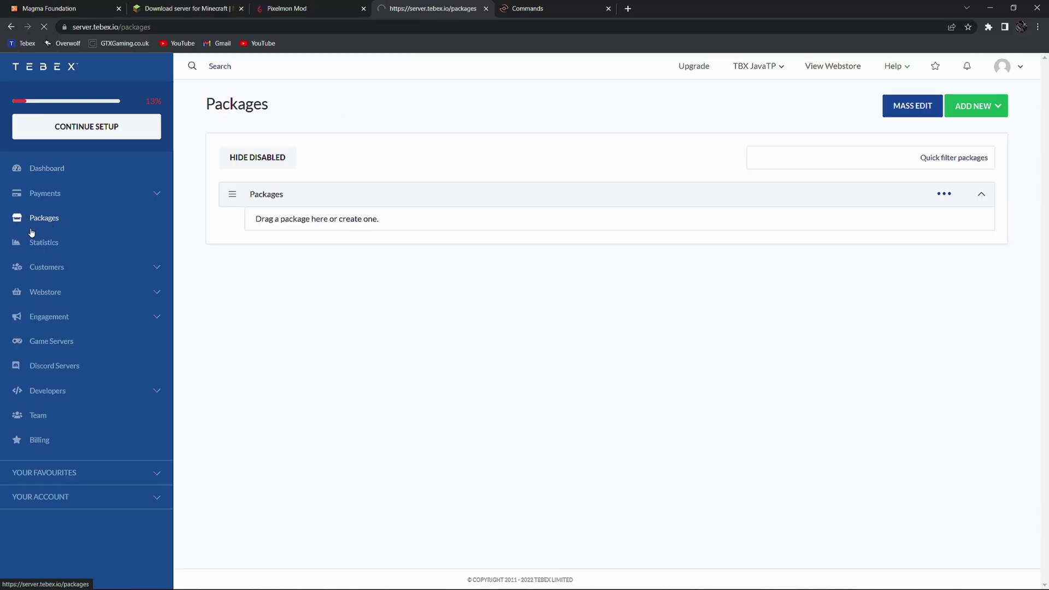
click(367, 219)
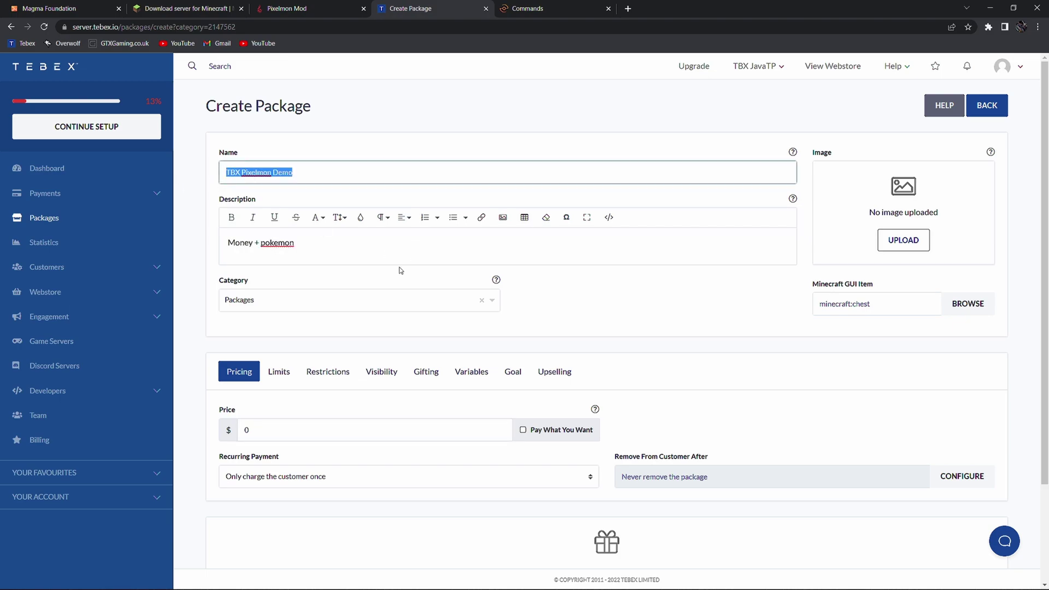
drag(328, 246, 195, 238)
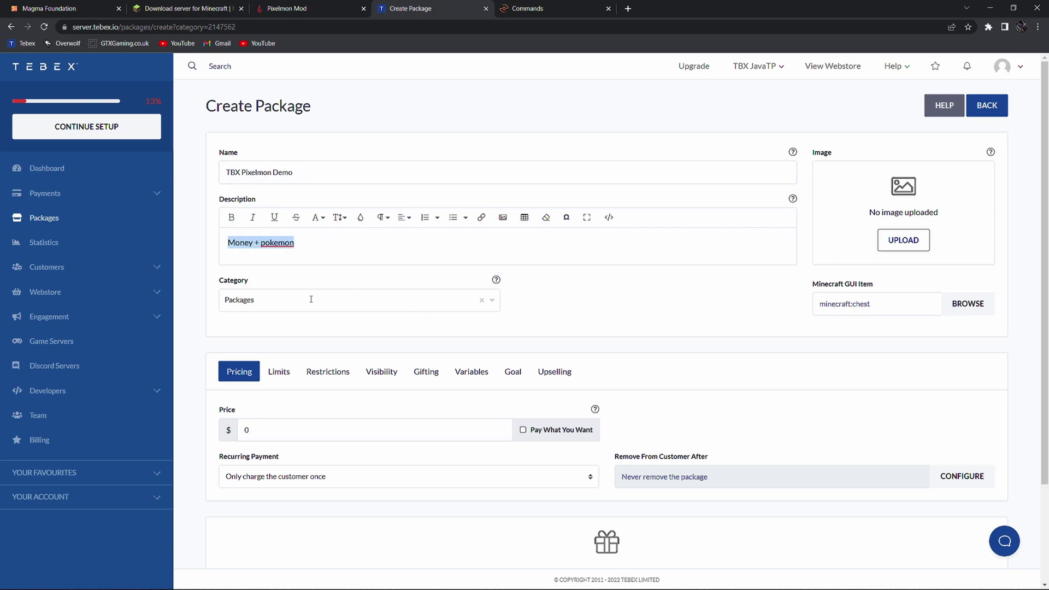
click(263, 428)
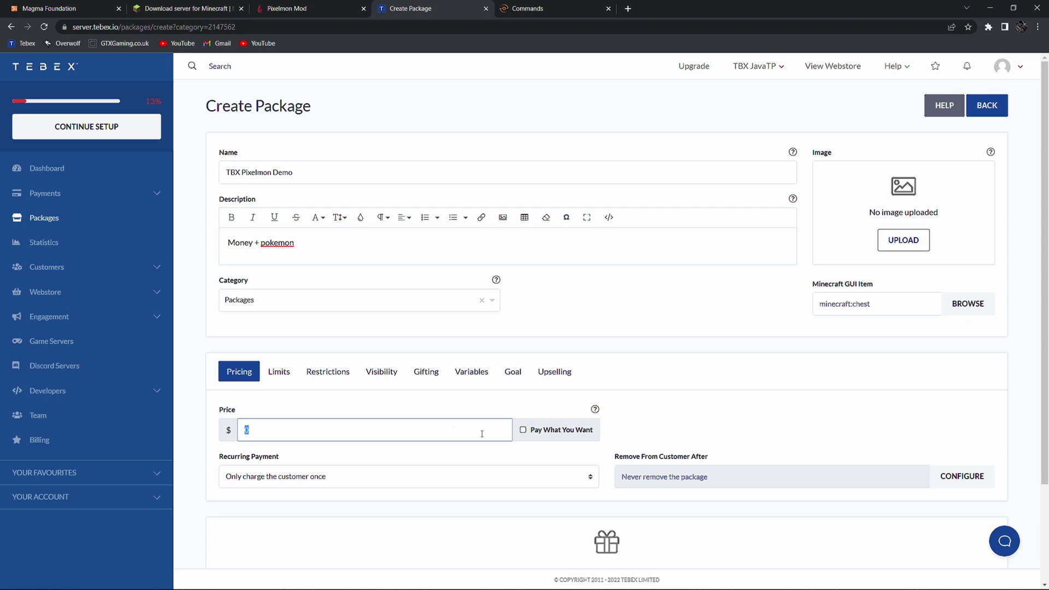
scroll(721, 402, down, 2)
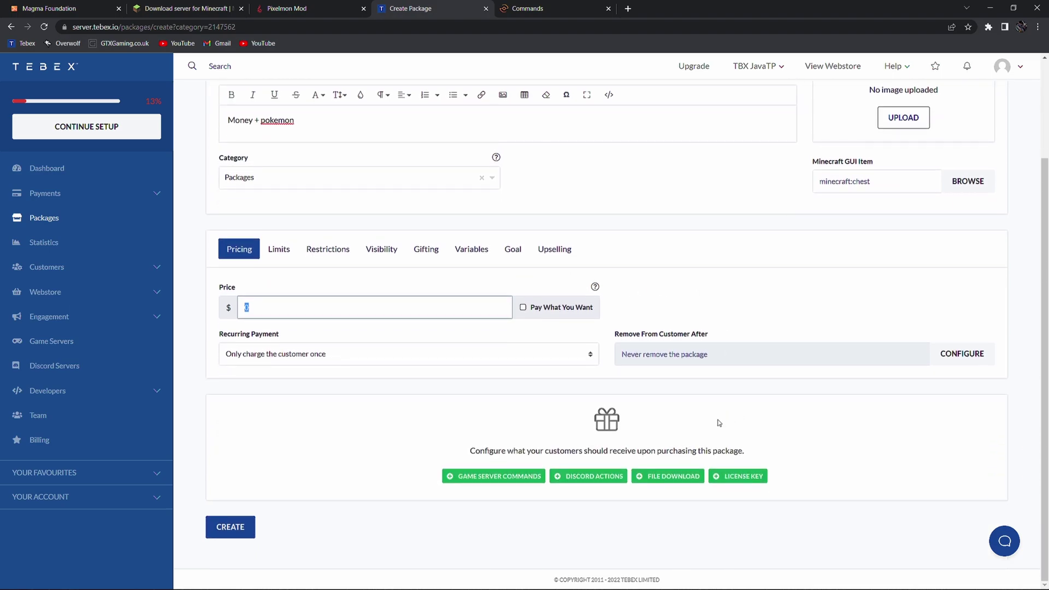
Add a game server commands deliverable to the package and assign it to the tbx pixelmon server.
click(487, 477)
scroll(508, 441, down, 1)
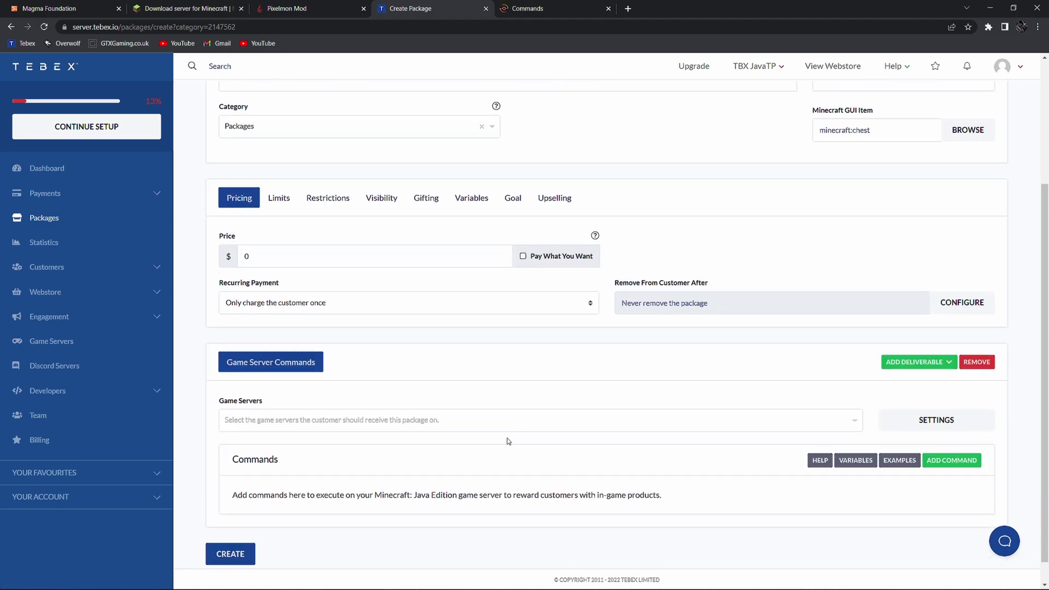
click(509, 422)
click(227, 442)
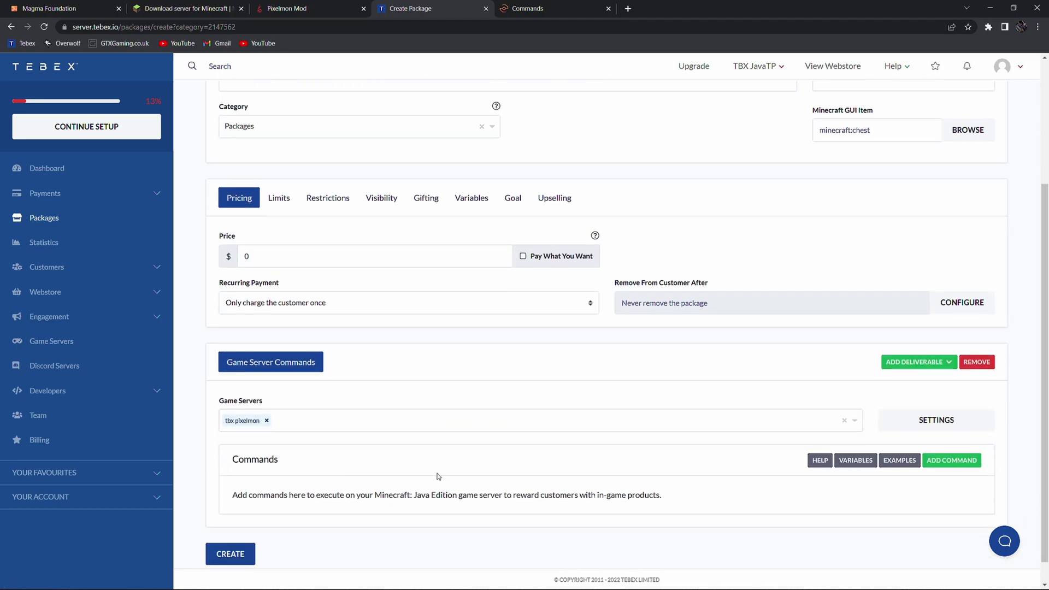
Add a command that runs when the package is purchased: givemoney followed by the player variable and the amount 100.
click(952, 460)
scroll(437, 420, down, 1)
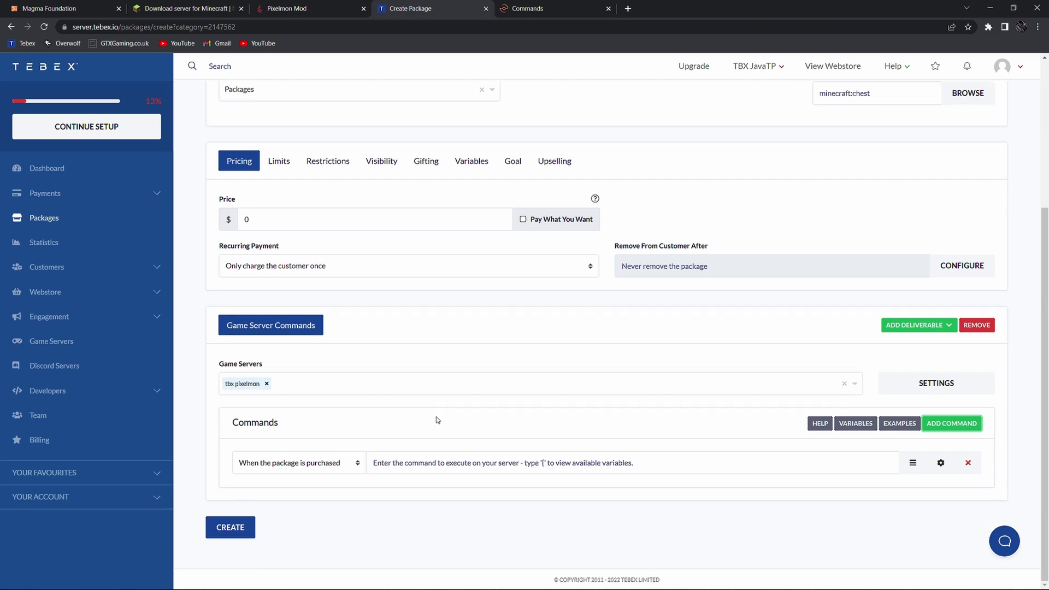
click(409, 461)
text(givemoney)
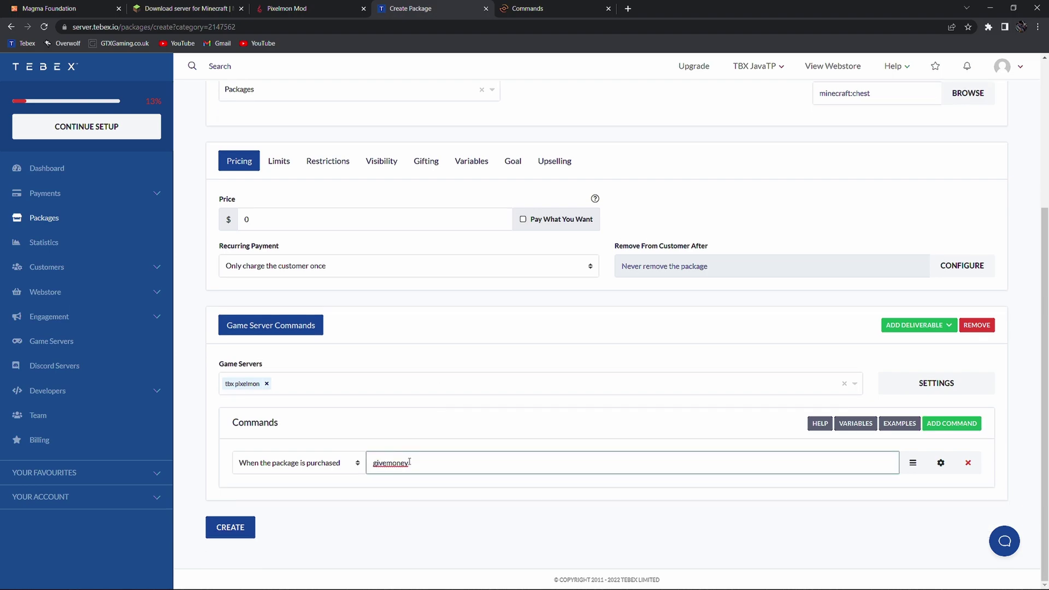
text( {)
click(399, 507)
text(100)
Look up the pokegive command and its arguments on the Pixelmon wiki's Commands page.
click(527, 8)
scroll(271, 327, down, 5)
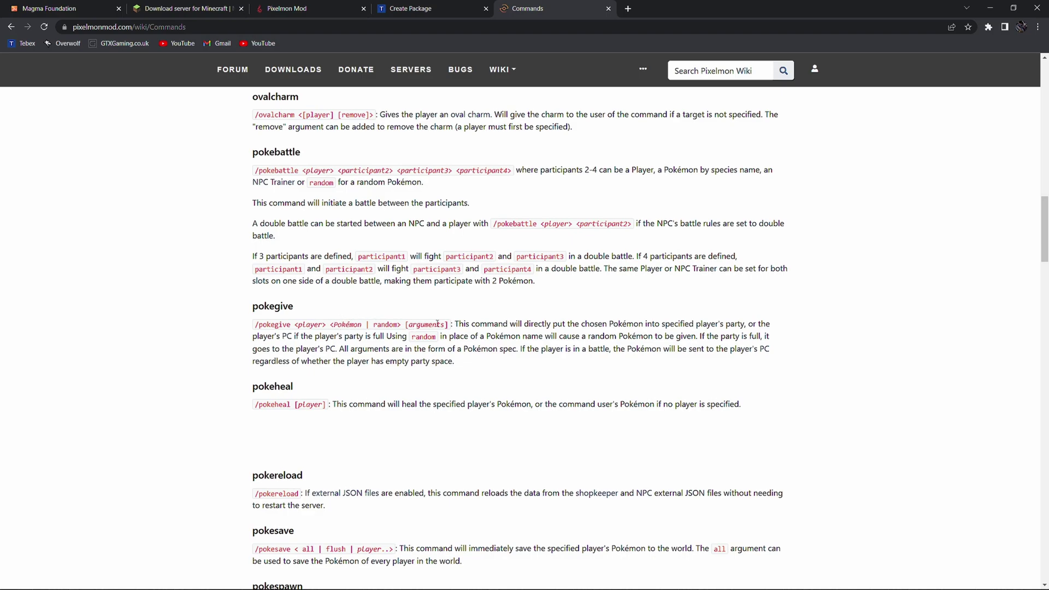
drag(403, 326, 448, 326)
click(467, 345)
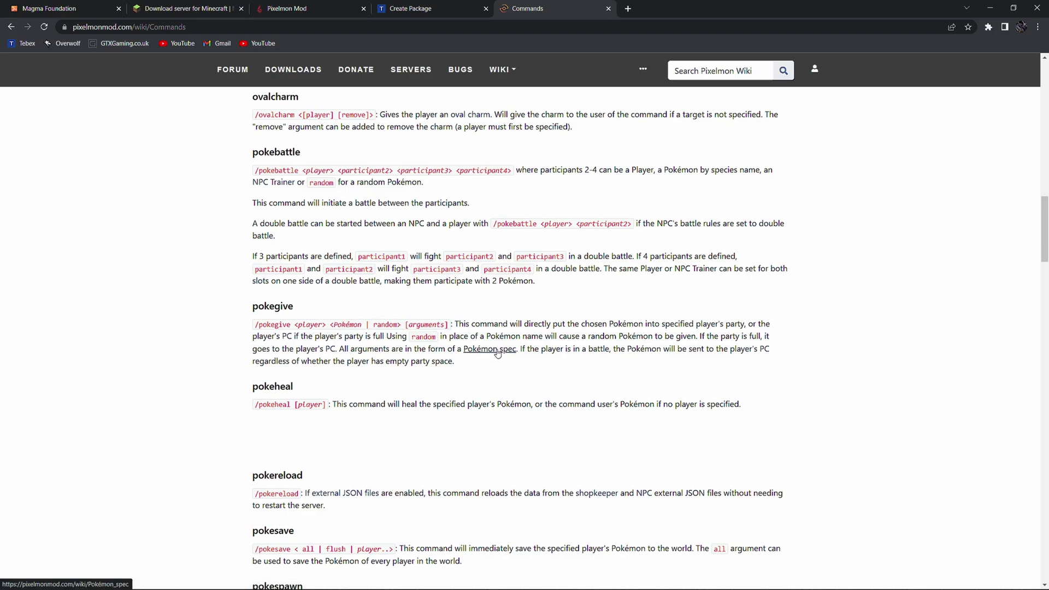
Open the wiki's Pokémon spec page and examine the keys and arguments usable with /pokegive and /pokespawn.
click(471, 350)
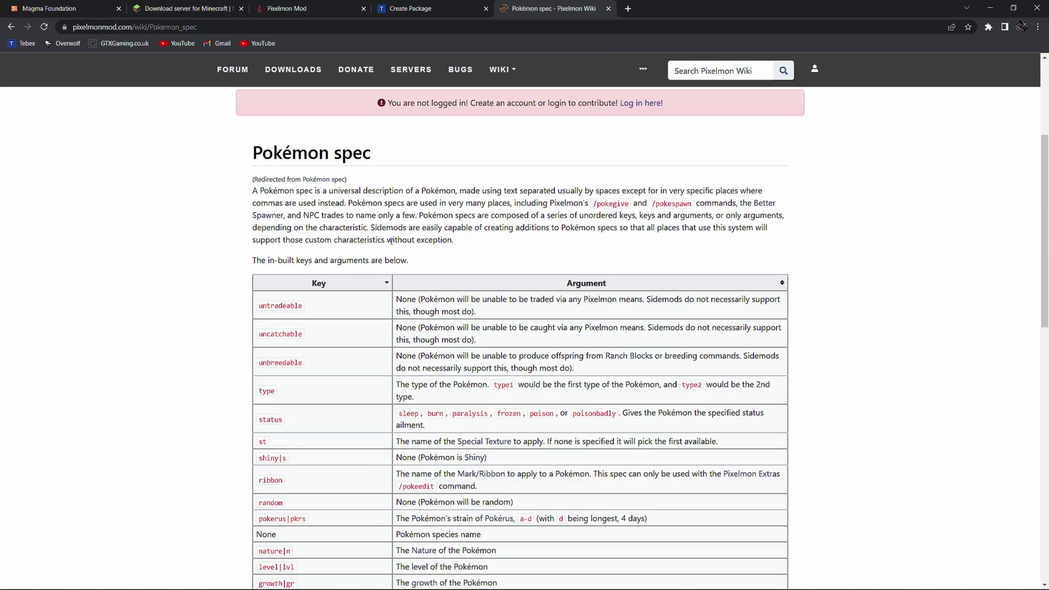
scroll(581, 356, down, 2)
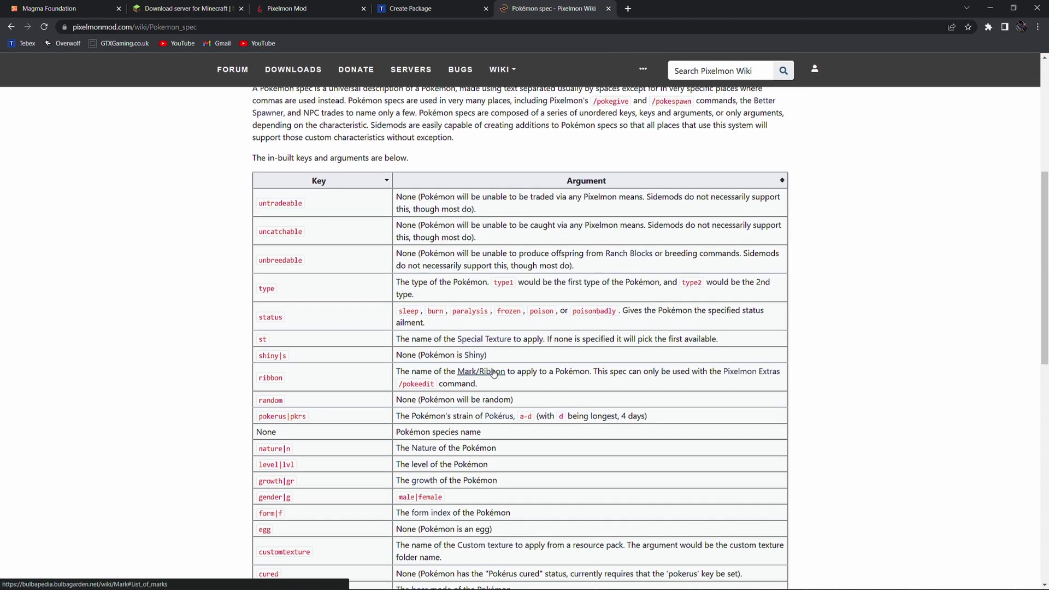
scroll(530, 380, up, 1)
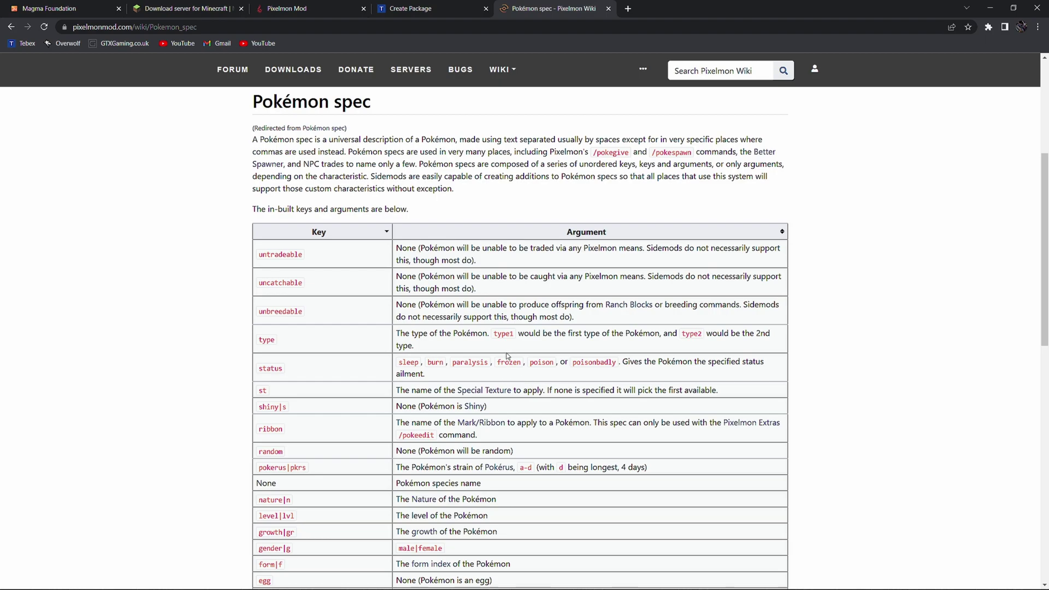
scroll(504, 382, down, 2)
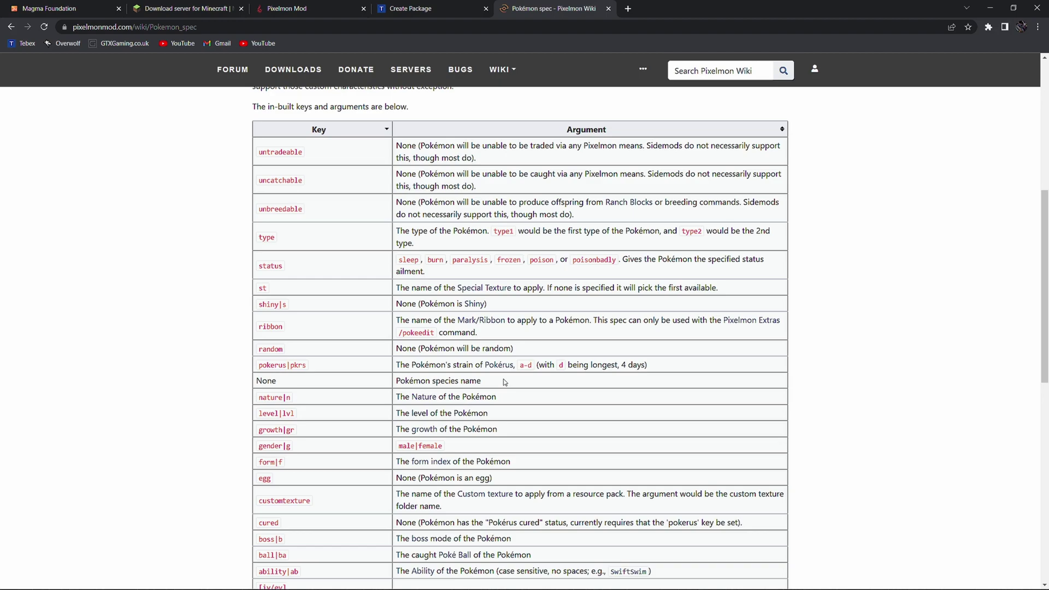
scroll(504, 382, up, 2)
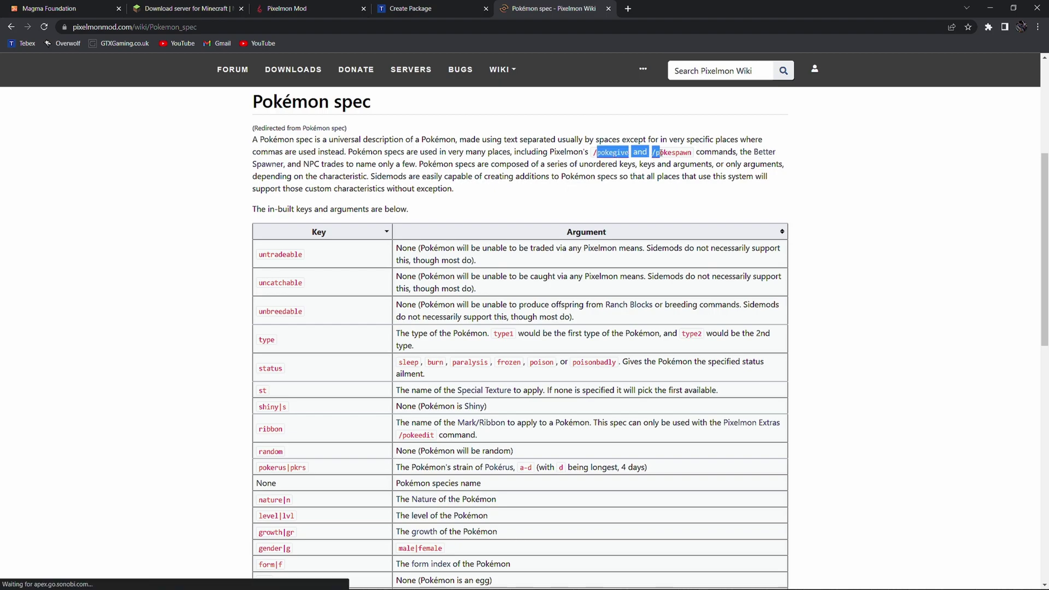
drag(659, 153, 720, 154)
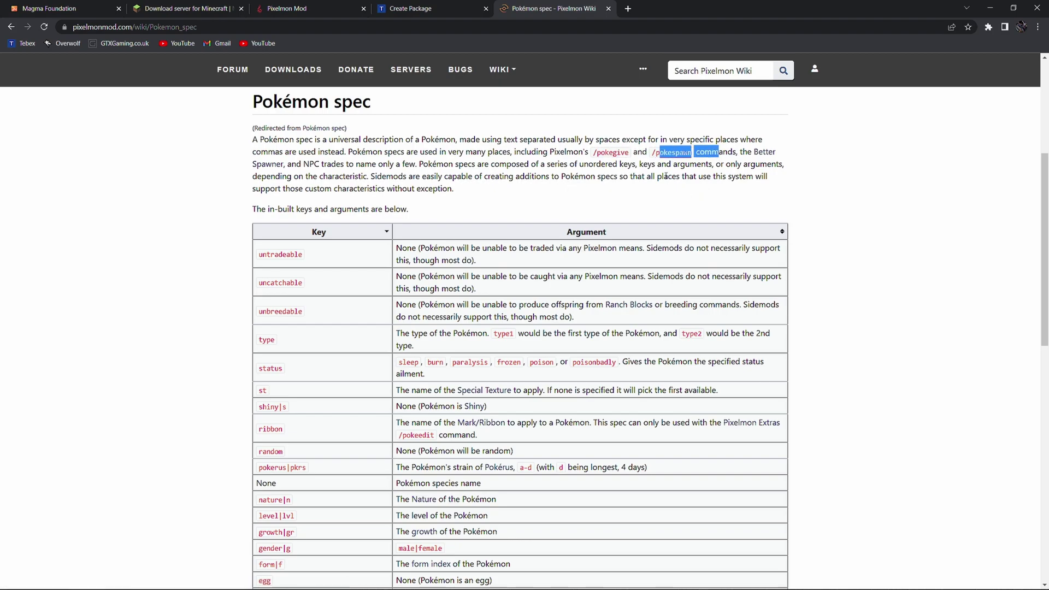
Return to the wiki's Commands page, and run pokegive TebexAcademy Kingdra in the server console.
click(536, 110)
key(alt+Left)
scroll(235, 301, down, 1)
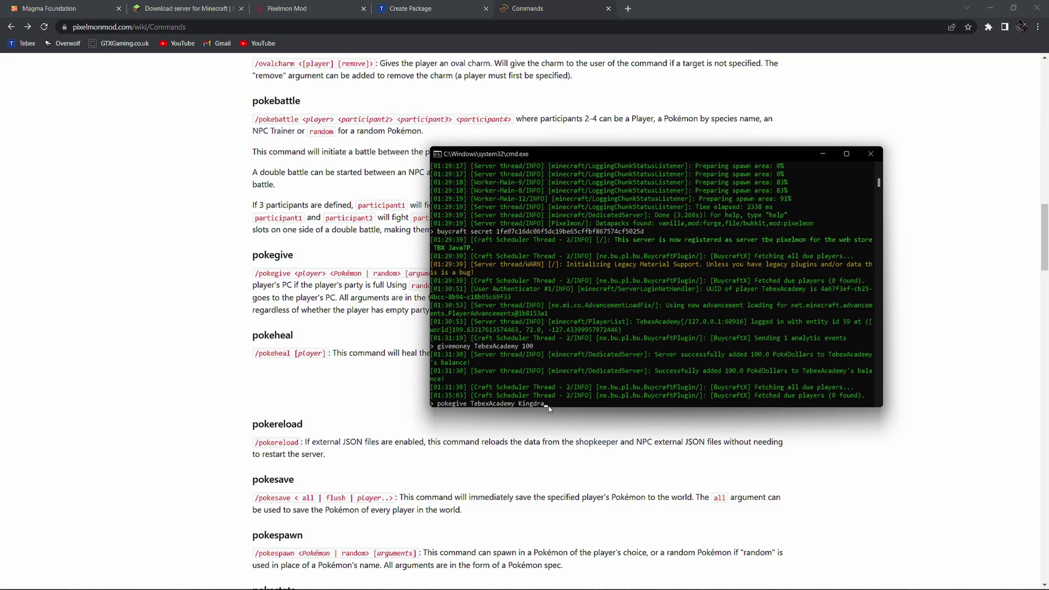
key(Return)
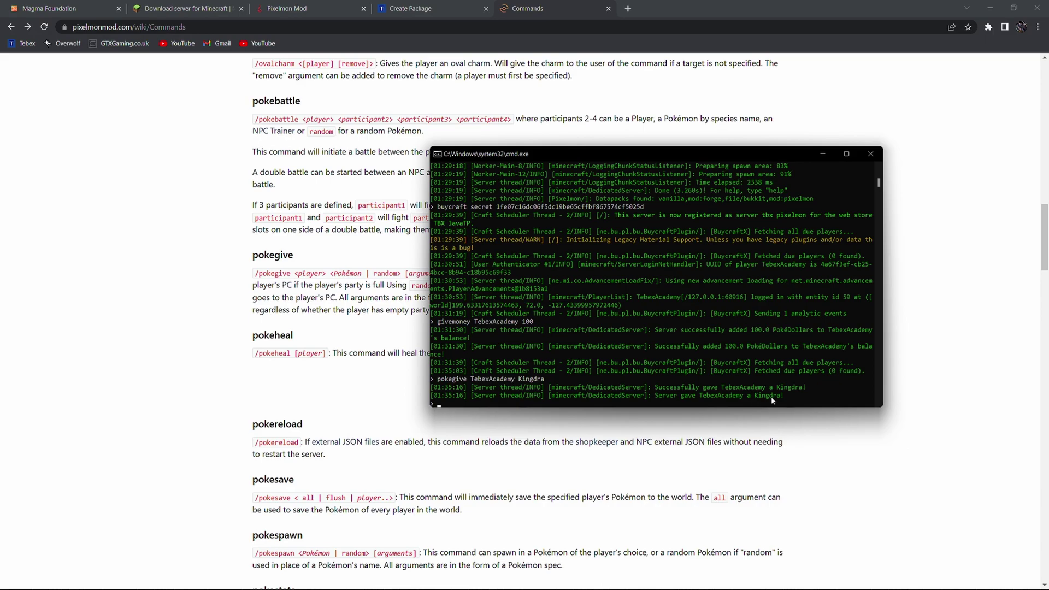
click(692, 574)
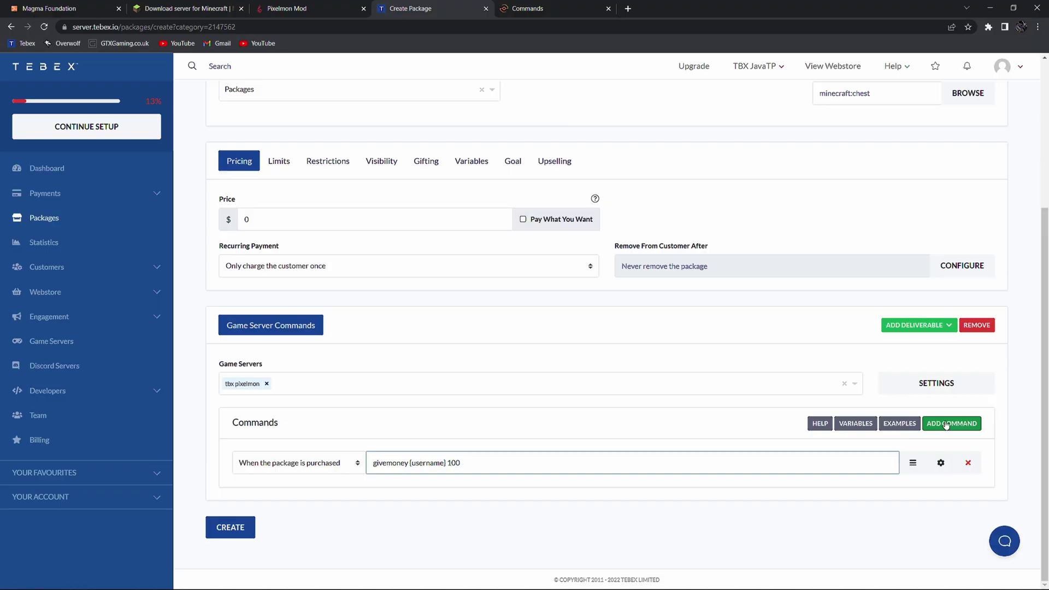
Add a second command that runs when the package is purchased: pokegive followed by the username variable and Burmy.
click(947, 425)
click(389, 501)
text(pokegive {username} Burmy)
scroll(389, 501, down, 1)
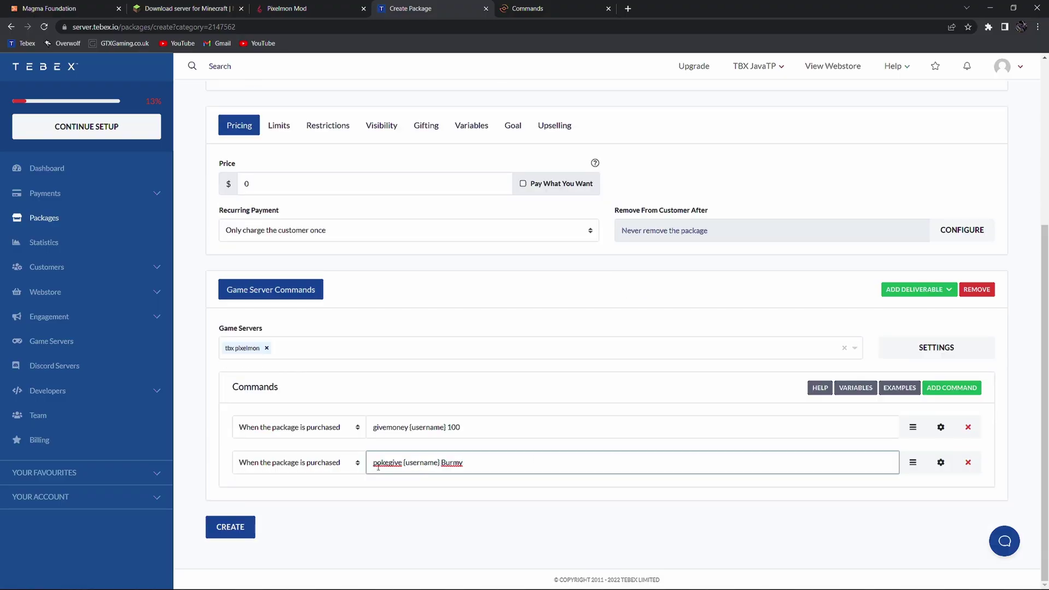
drag(373, 463, 518, 479)
Review the givemoney command's execution settings, including whether the player must be online and the required inventory slots.
click(941, 427)
click(712, 475)
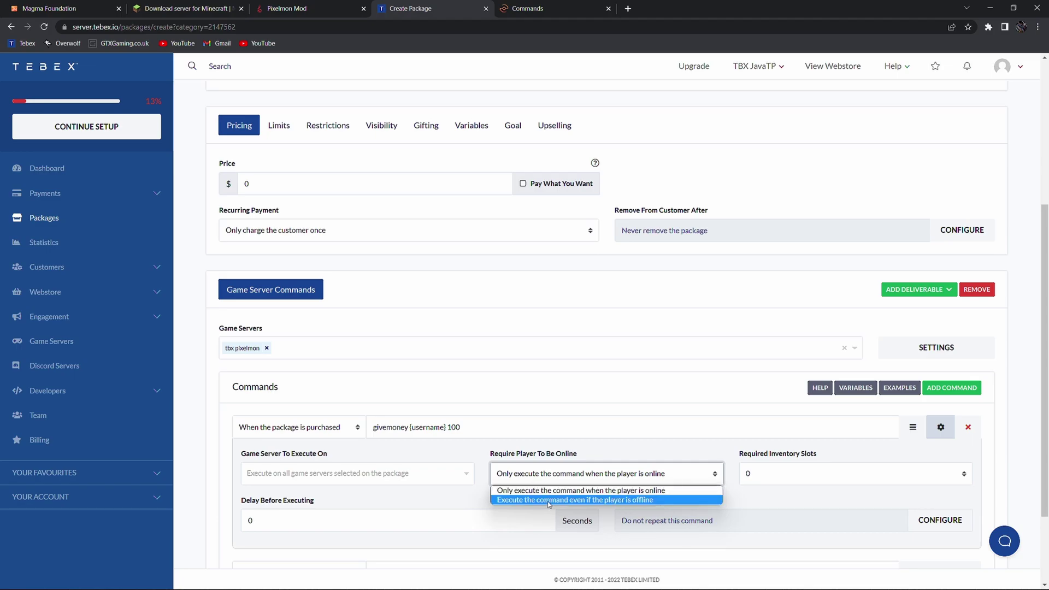
scroll(674, 368, down, 2)
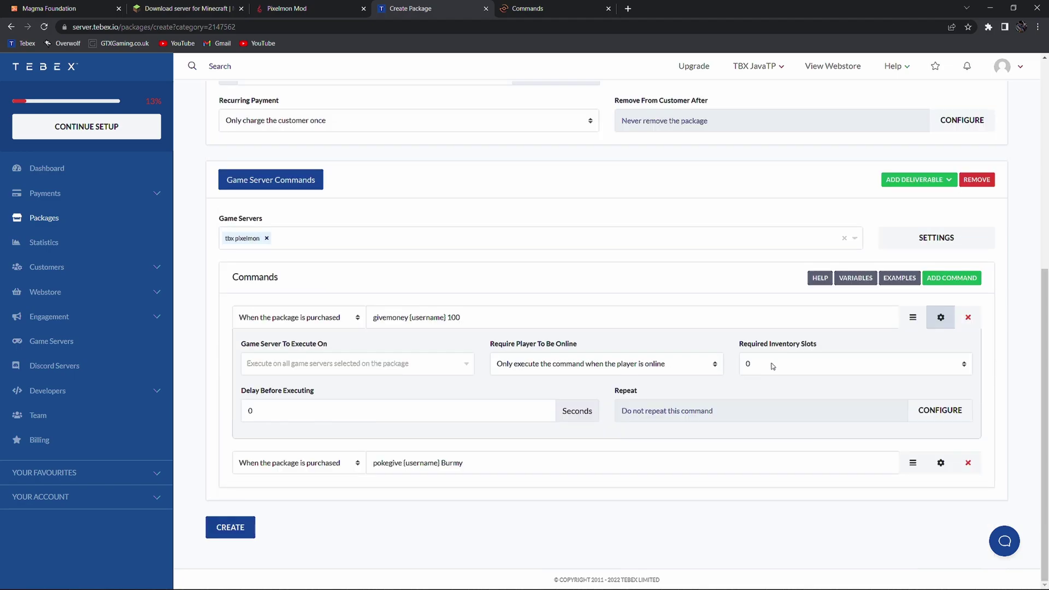
click(941, 318)
click(513, 433)
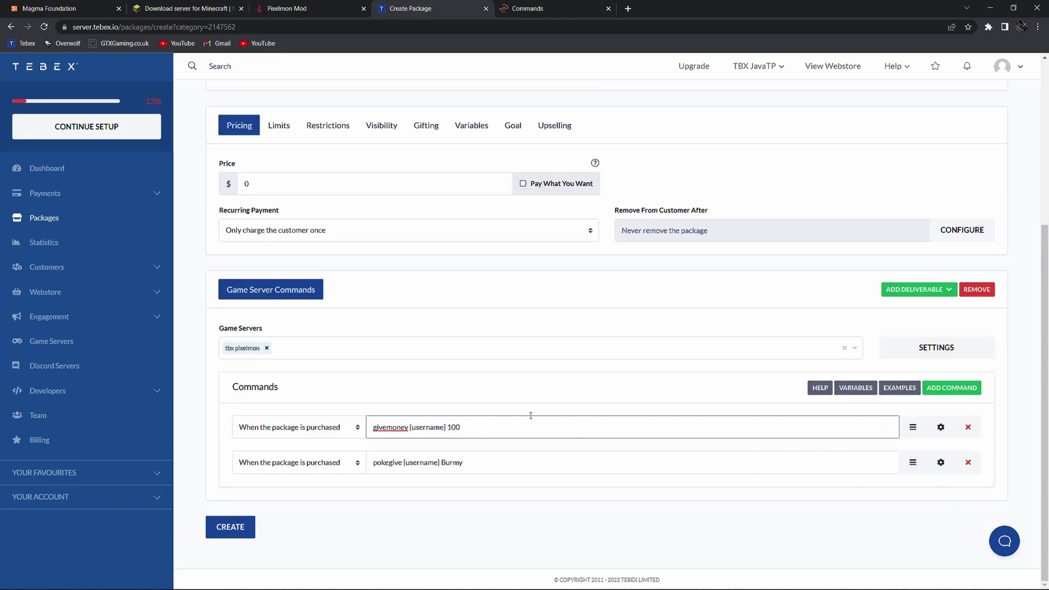
Create the package, and check it out on the TBX JavaTP webstore under the username TebexAcademy.
click(230, 527)
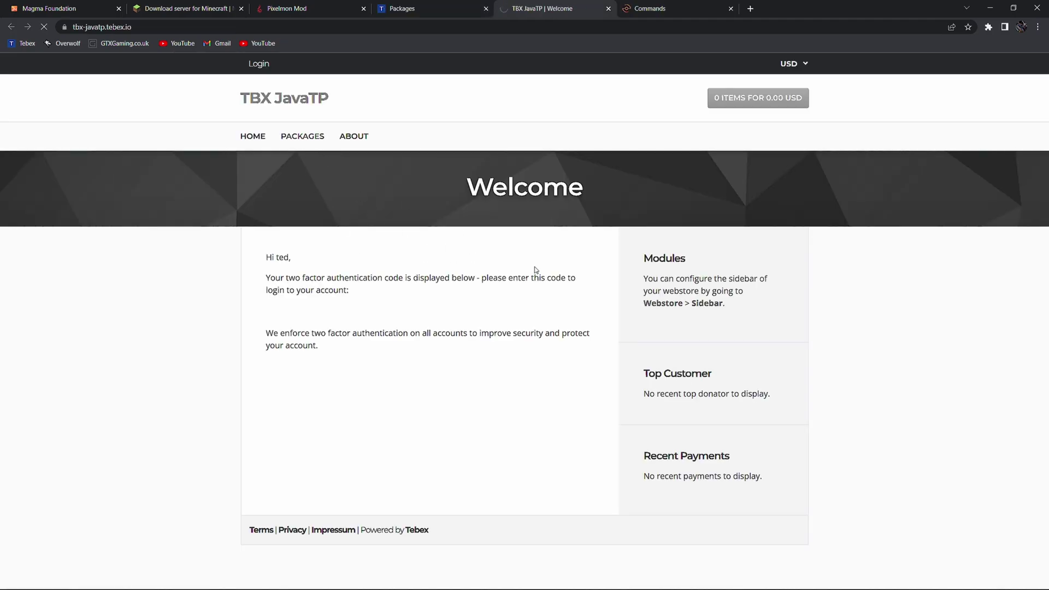
click(578, 267)
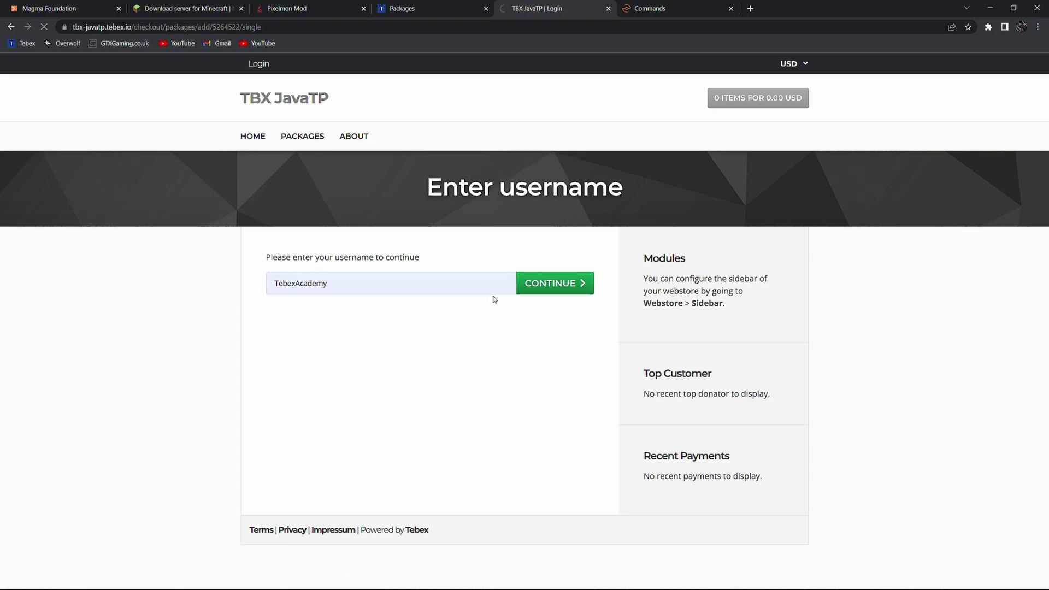
click(547, 267)
click(501, 476)
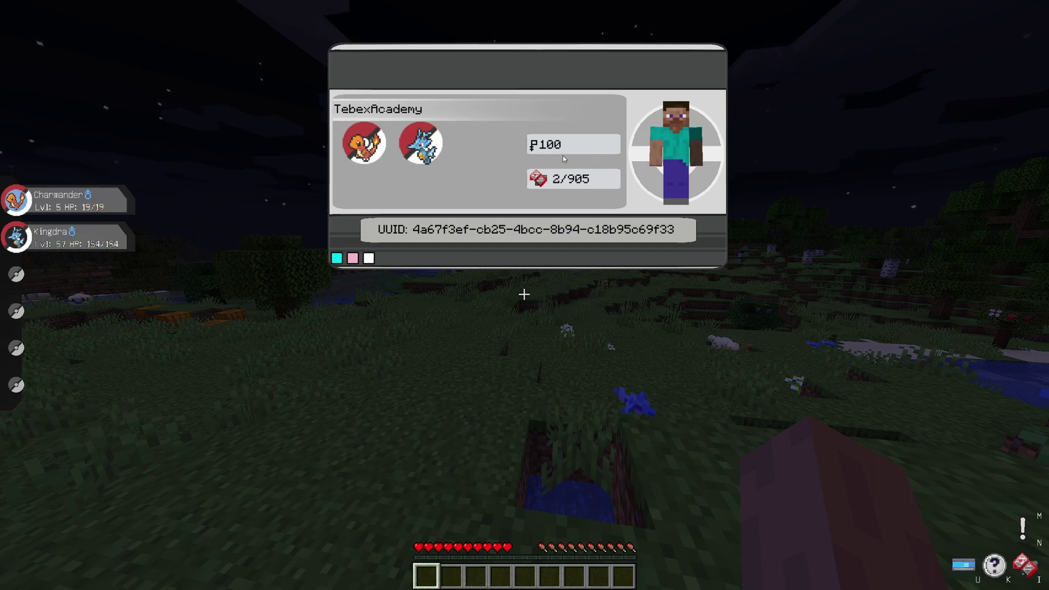
Check the player's PokéDollar balance and Pokémon party on the trainer card in Minecraft.
key(Escape)
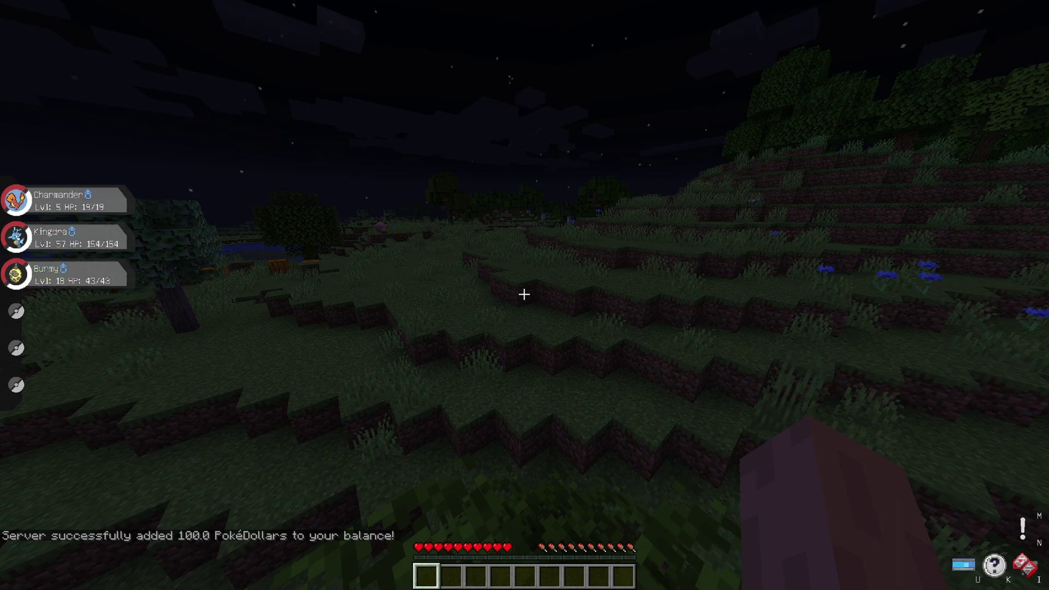
key(u)
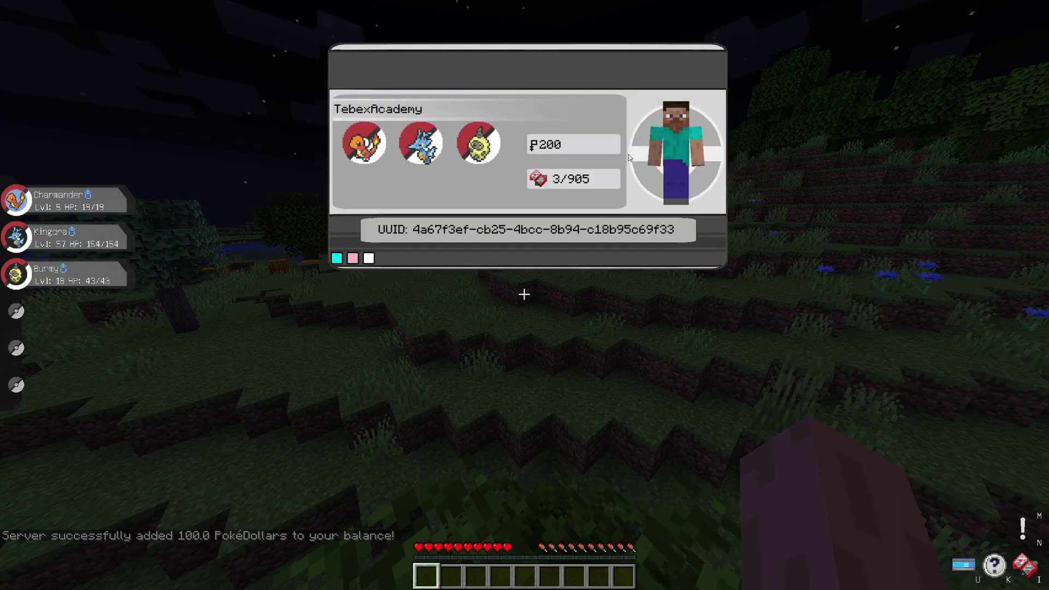
key(Escape)
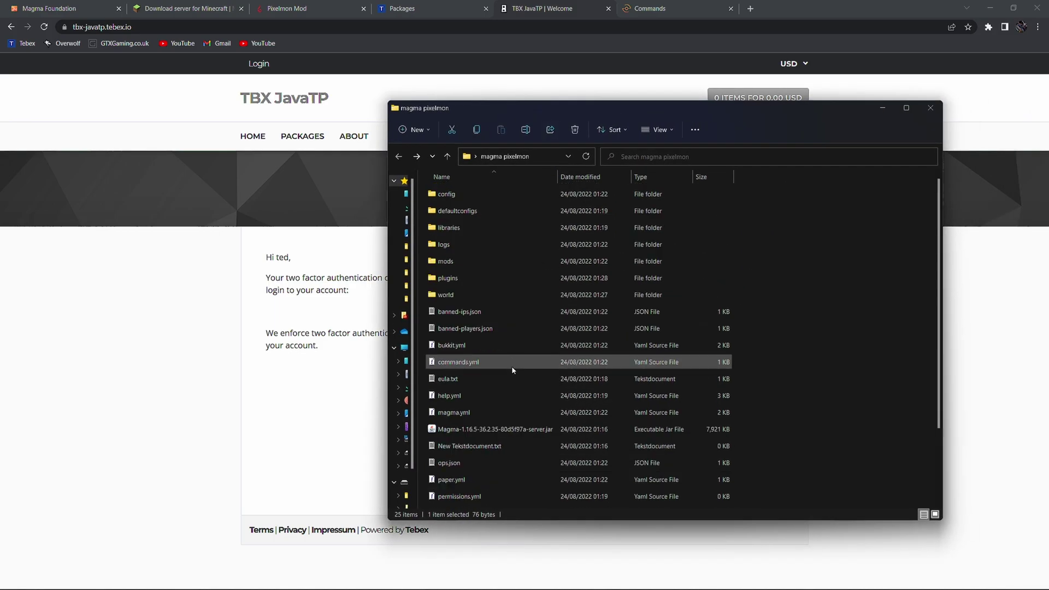
Open config.yml from the server's config/pixelmon folder in Visual Studio Code and search it for mob.
double_click(452, 195)
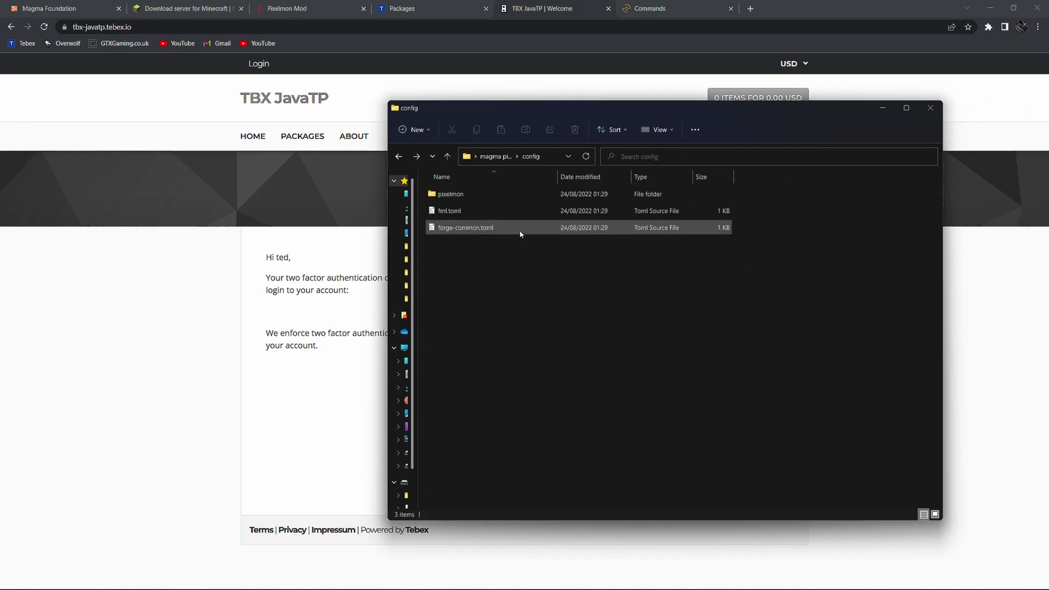
double_click(448, 196)
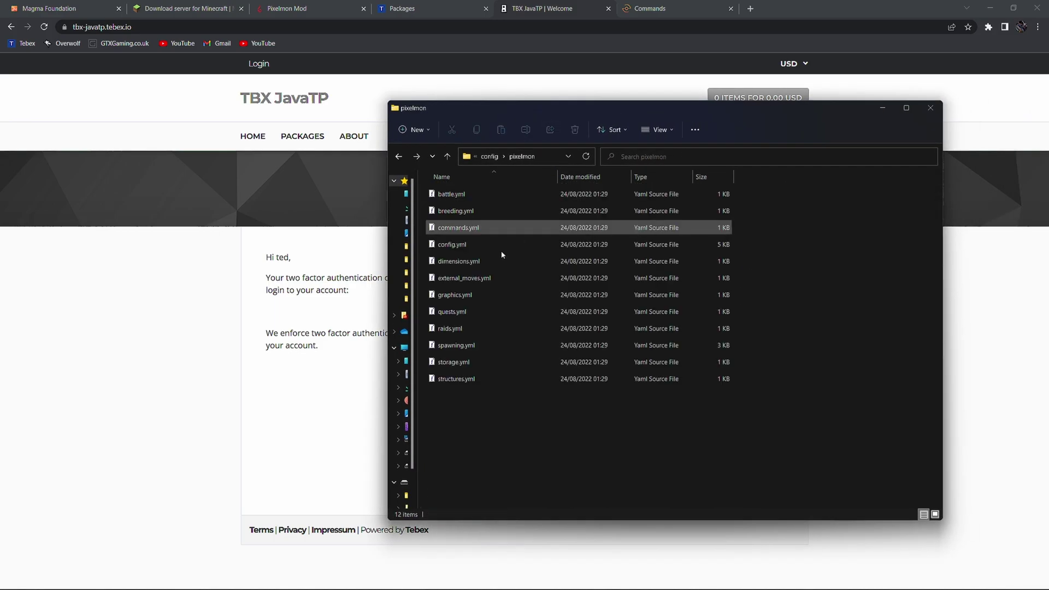
click(453, 247)
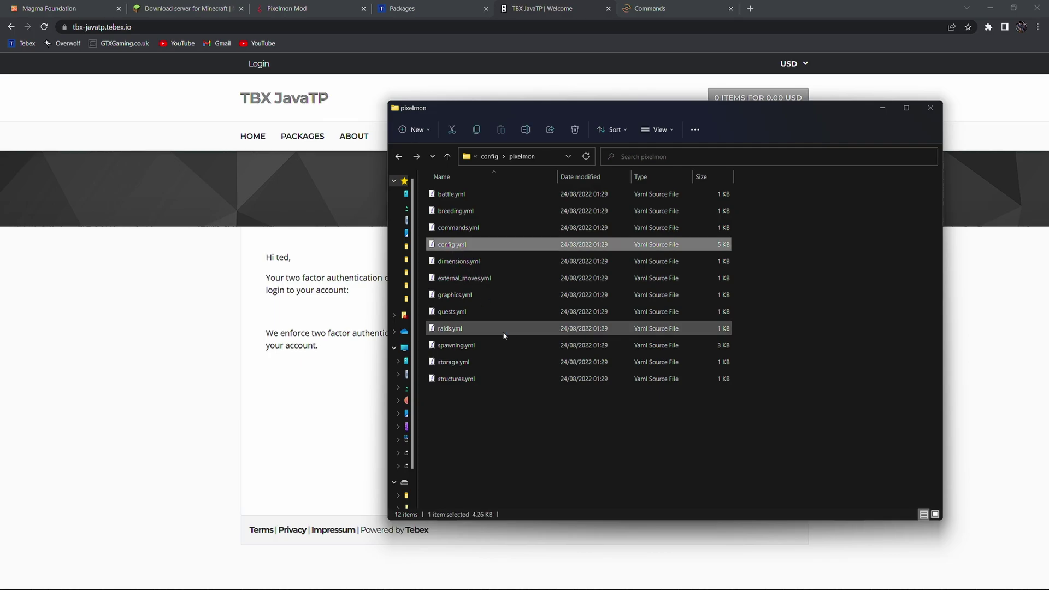
key(ctrl+f)
text(mob)
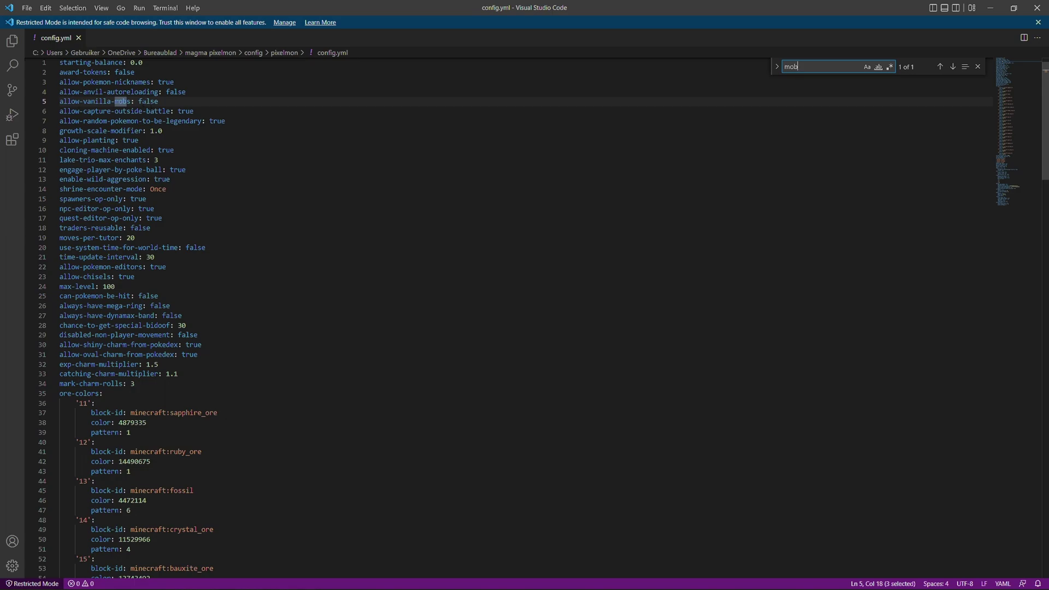
Set allow-vanilla-mobs to true, save config.yml and close the editor.
double_click(143, 101)
text(true)
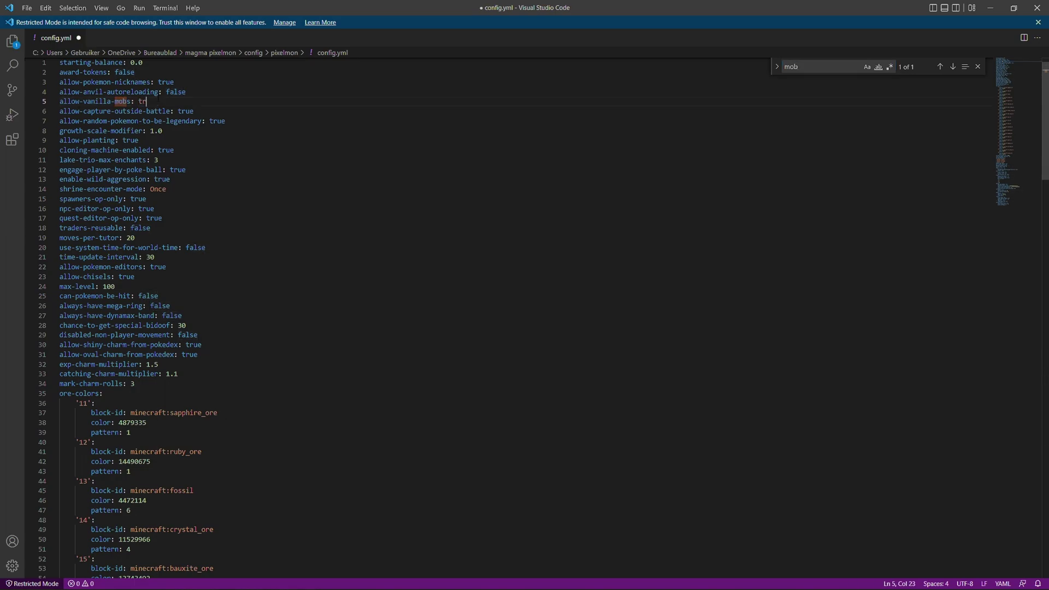
click(271, 174)
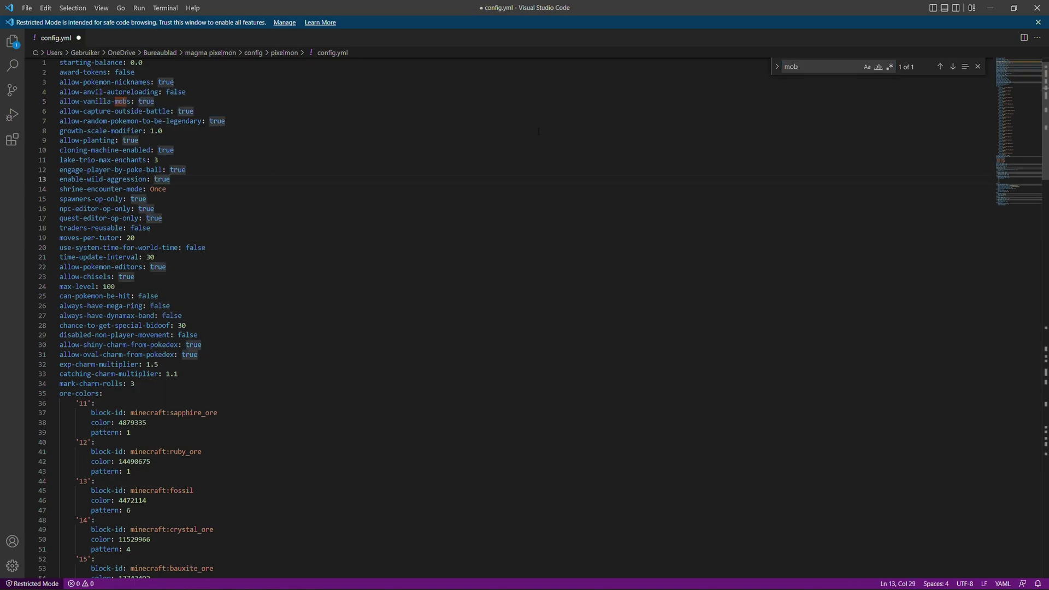
click(25, 8)
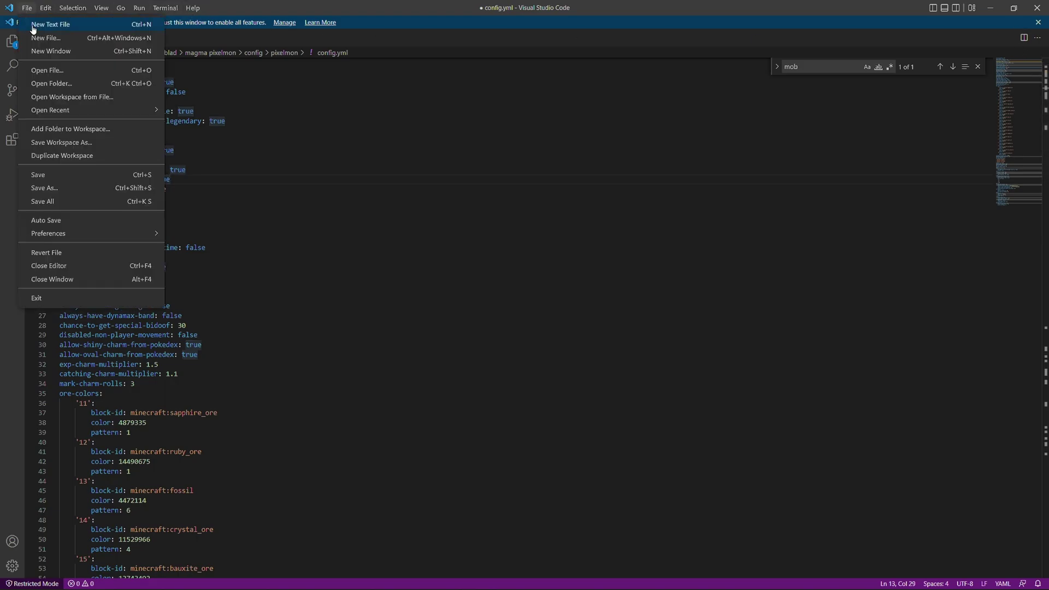
click(38, 175)
click(1038, 7)
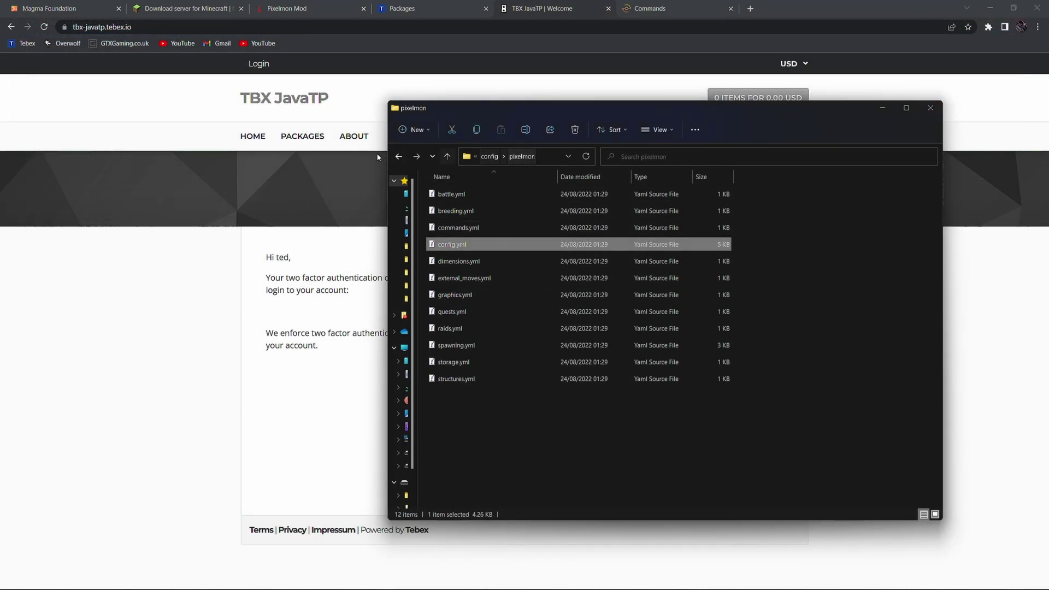
Go back to the magma pixelmon folder and launch the server with start.bat.
click(400, 157)
scroll(480, 476, down, 2)
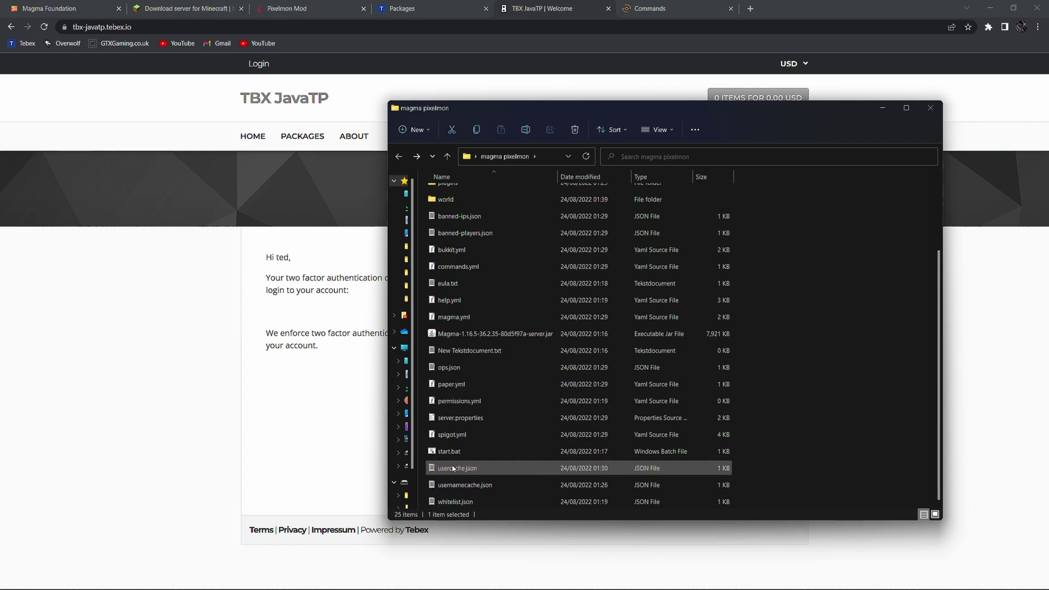
double_click(449, 452)
drag(258, 32, 228, 98)
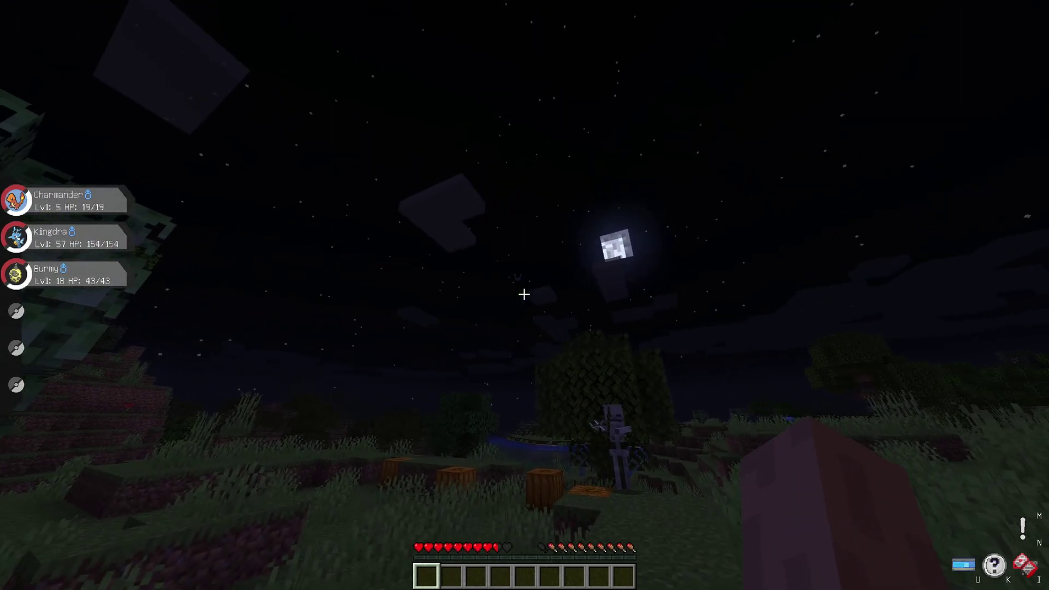
Walk around the Minecraft world at night to check whether vanilla mobs spawn.
key(w)
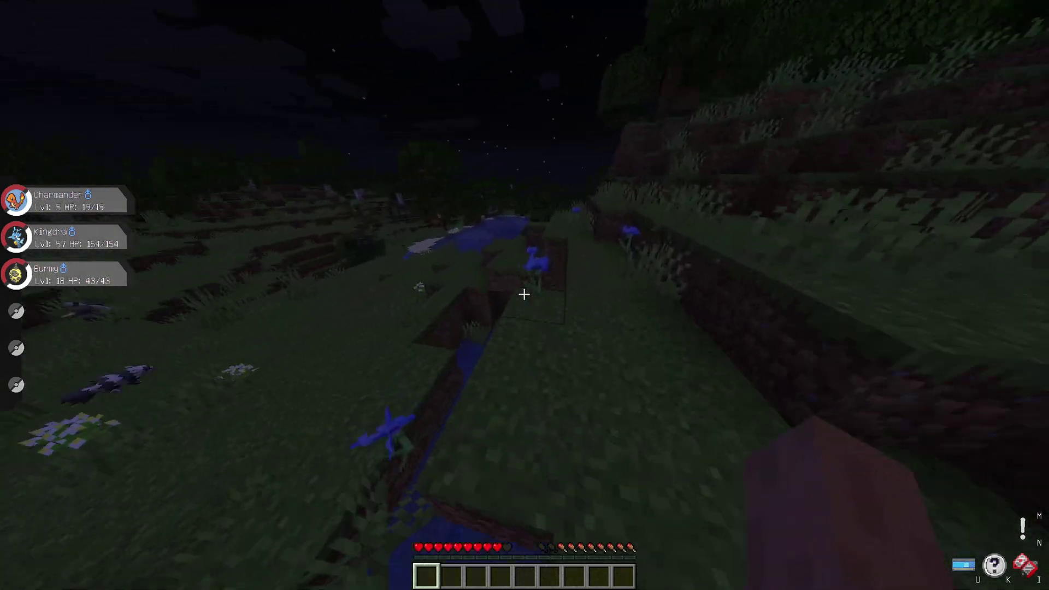
key(w)
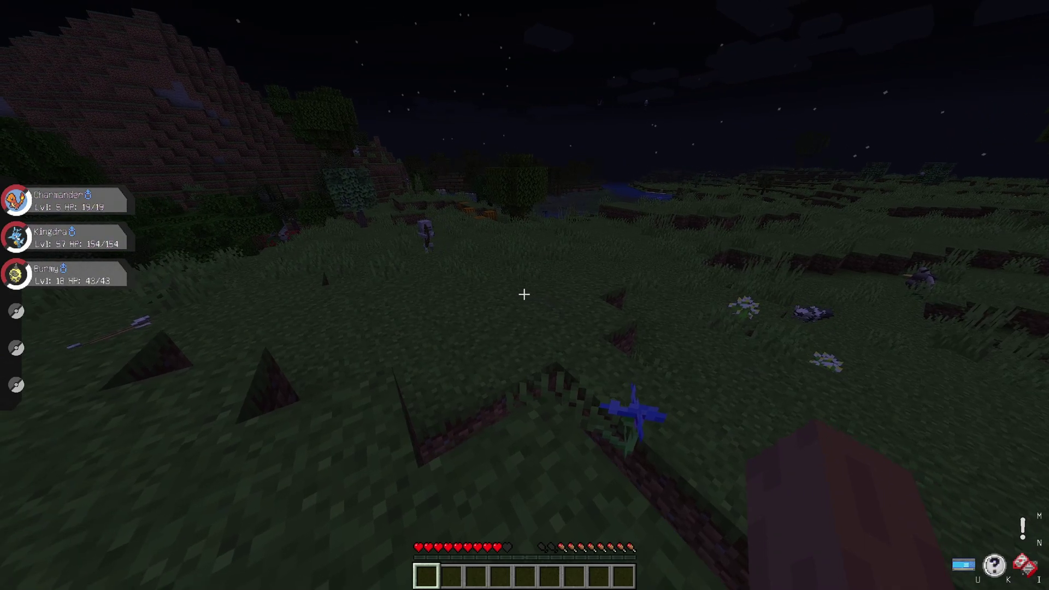
key(w)
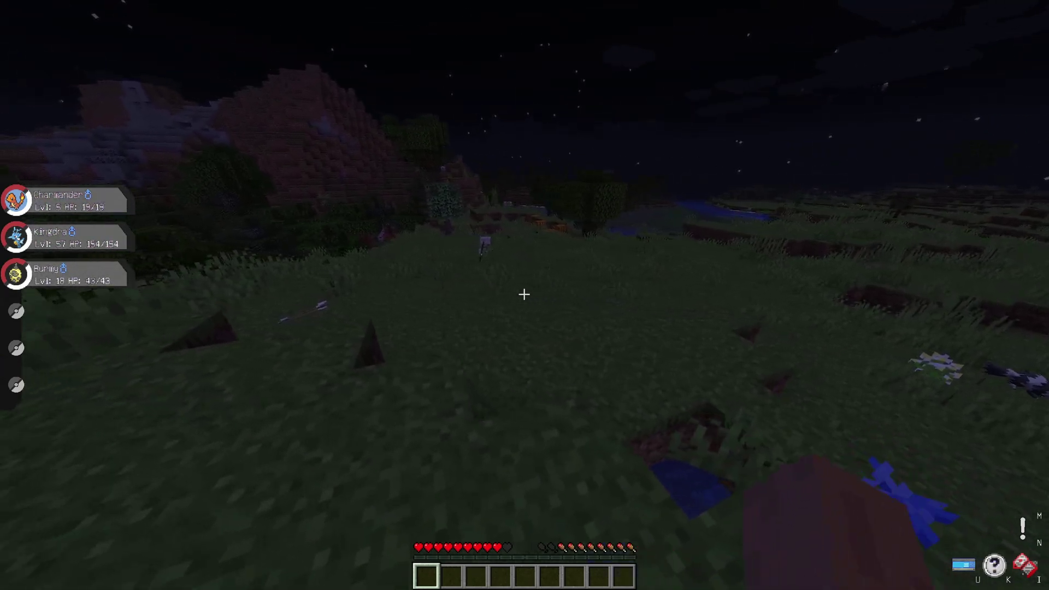